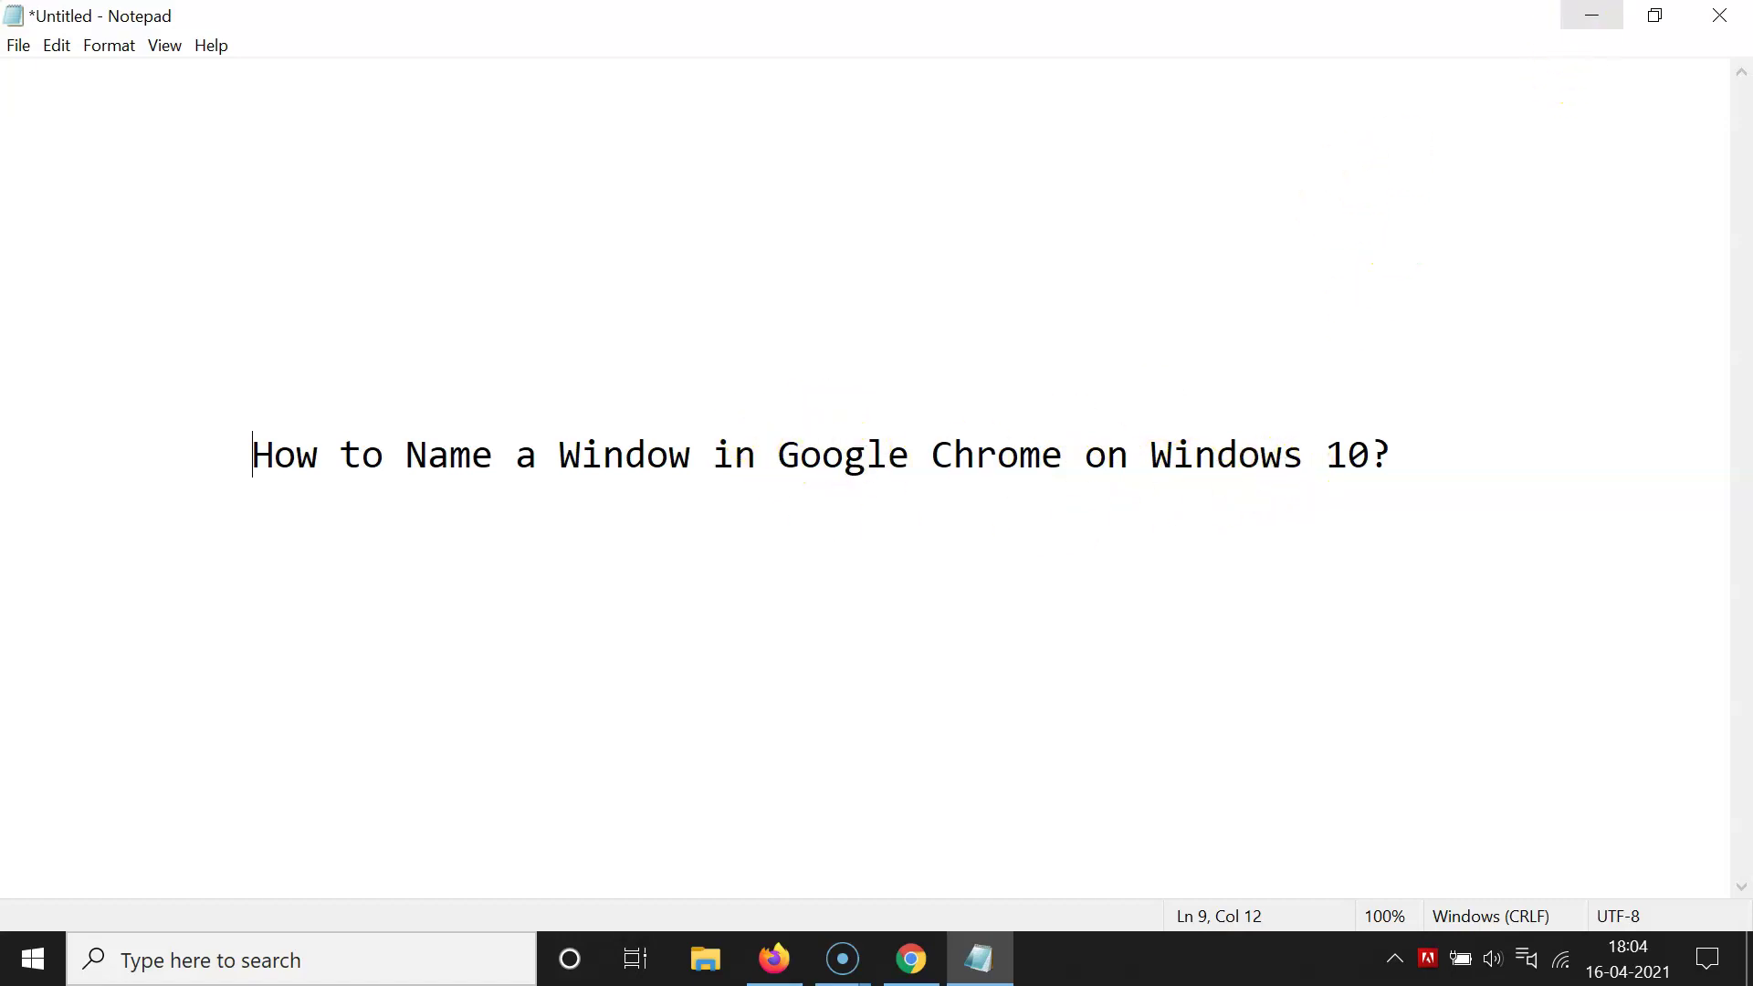
# Minimize the Notepad notes window to reveal the desktop.
pyautogui.click(1575, 14)
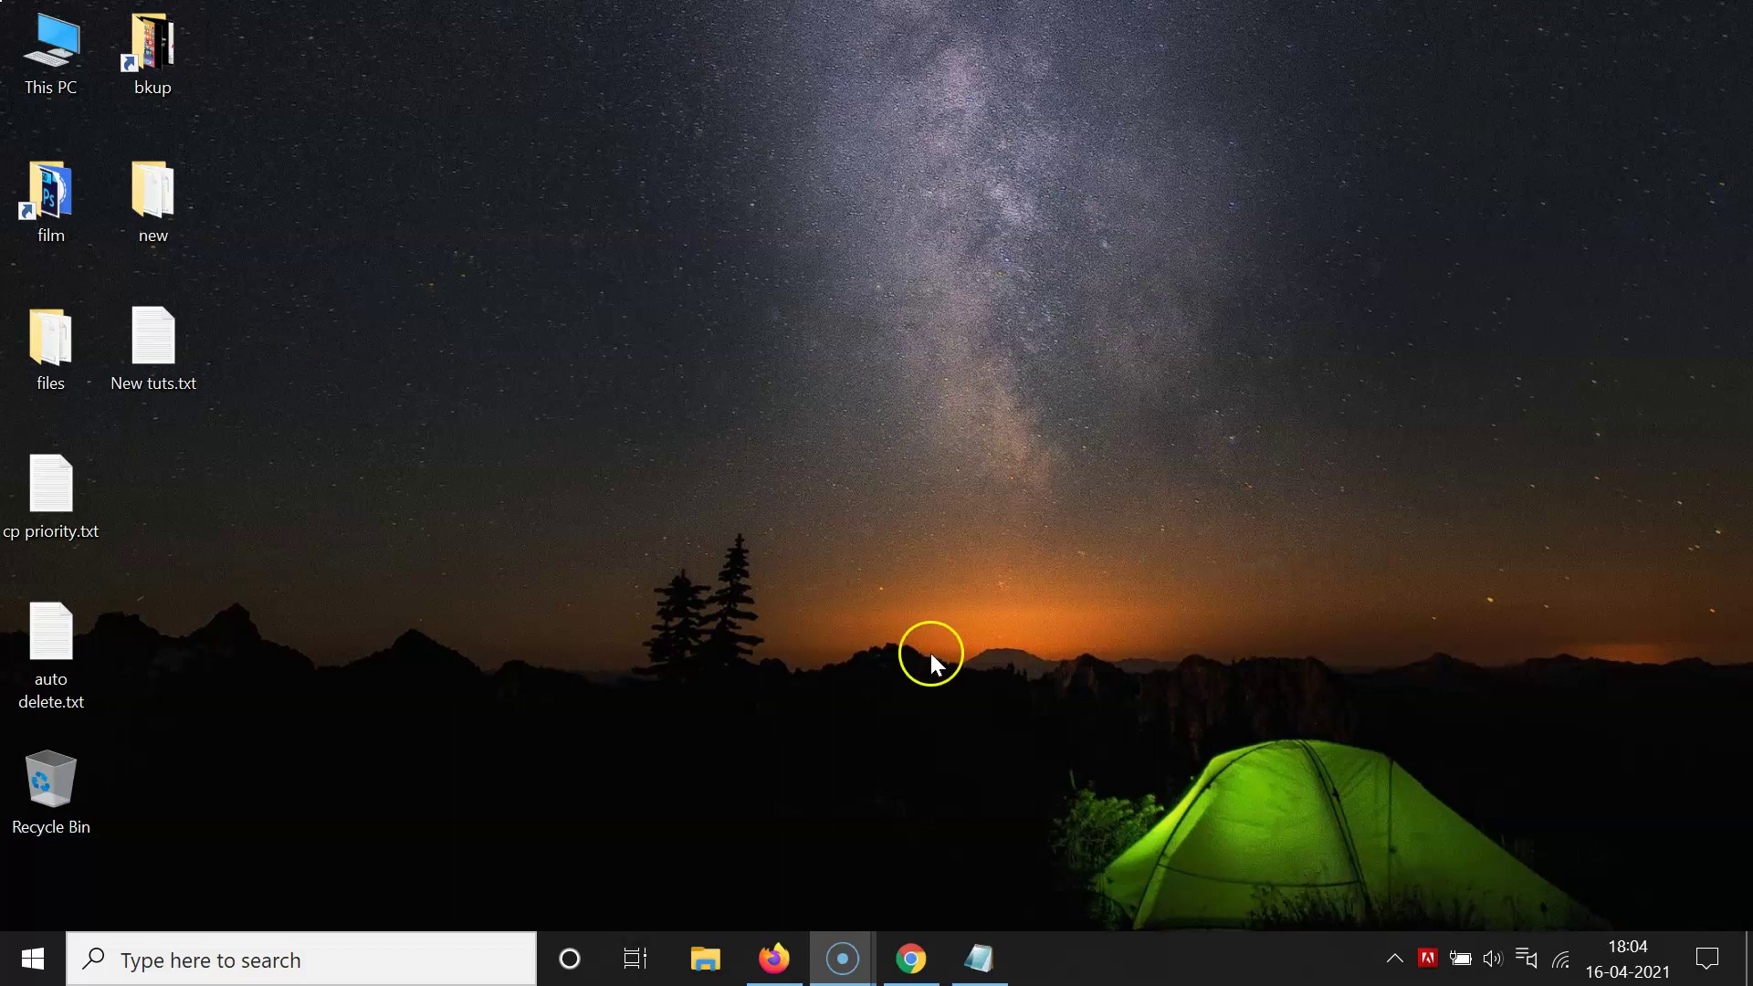
# Restore Chrome and open Help > About Google Chrome, showing version 90.0.4430.72 up to date.
pyautogui.click(910, 959)
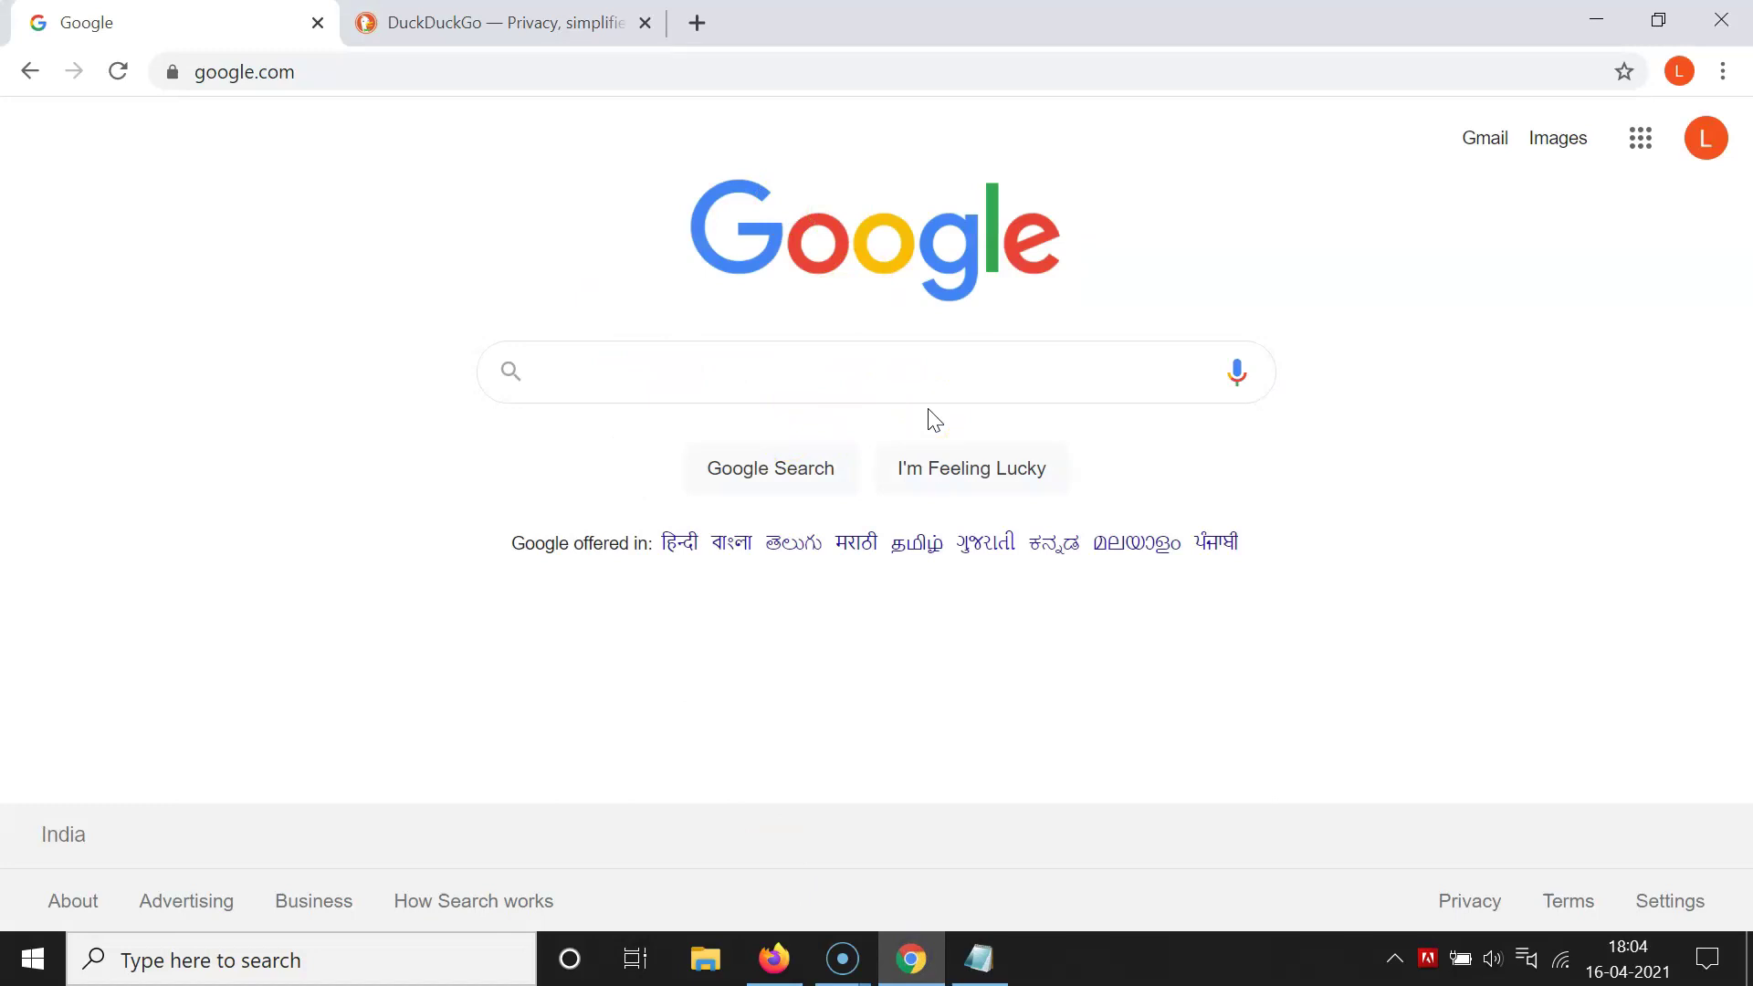
pyautogui.click(1732, 82)
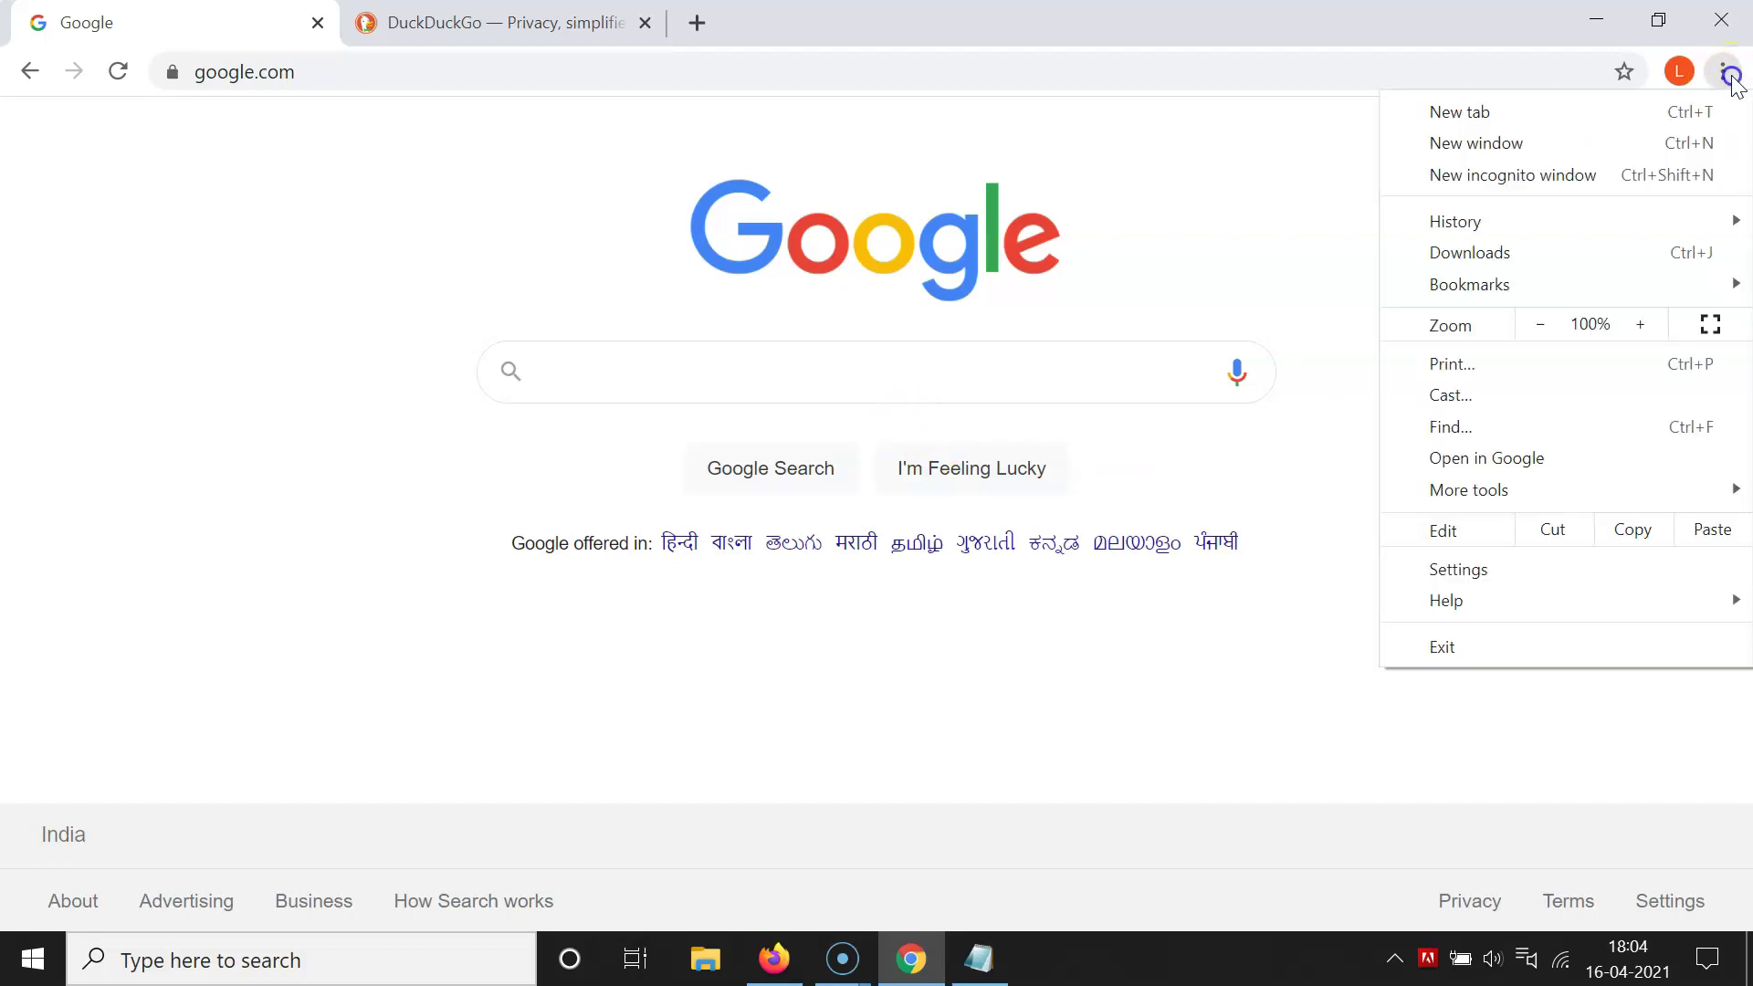
pyautogui.moveTo(1481, 603)
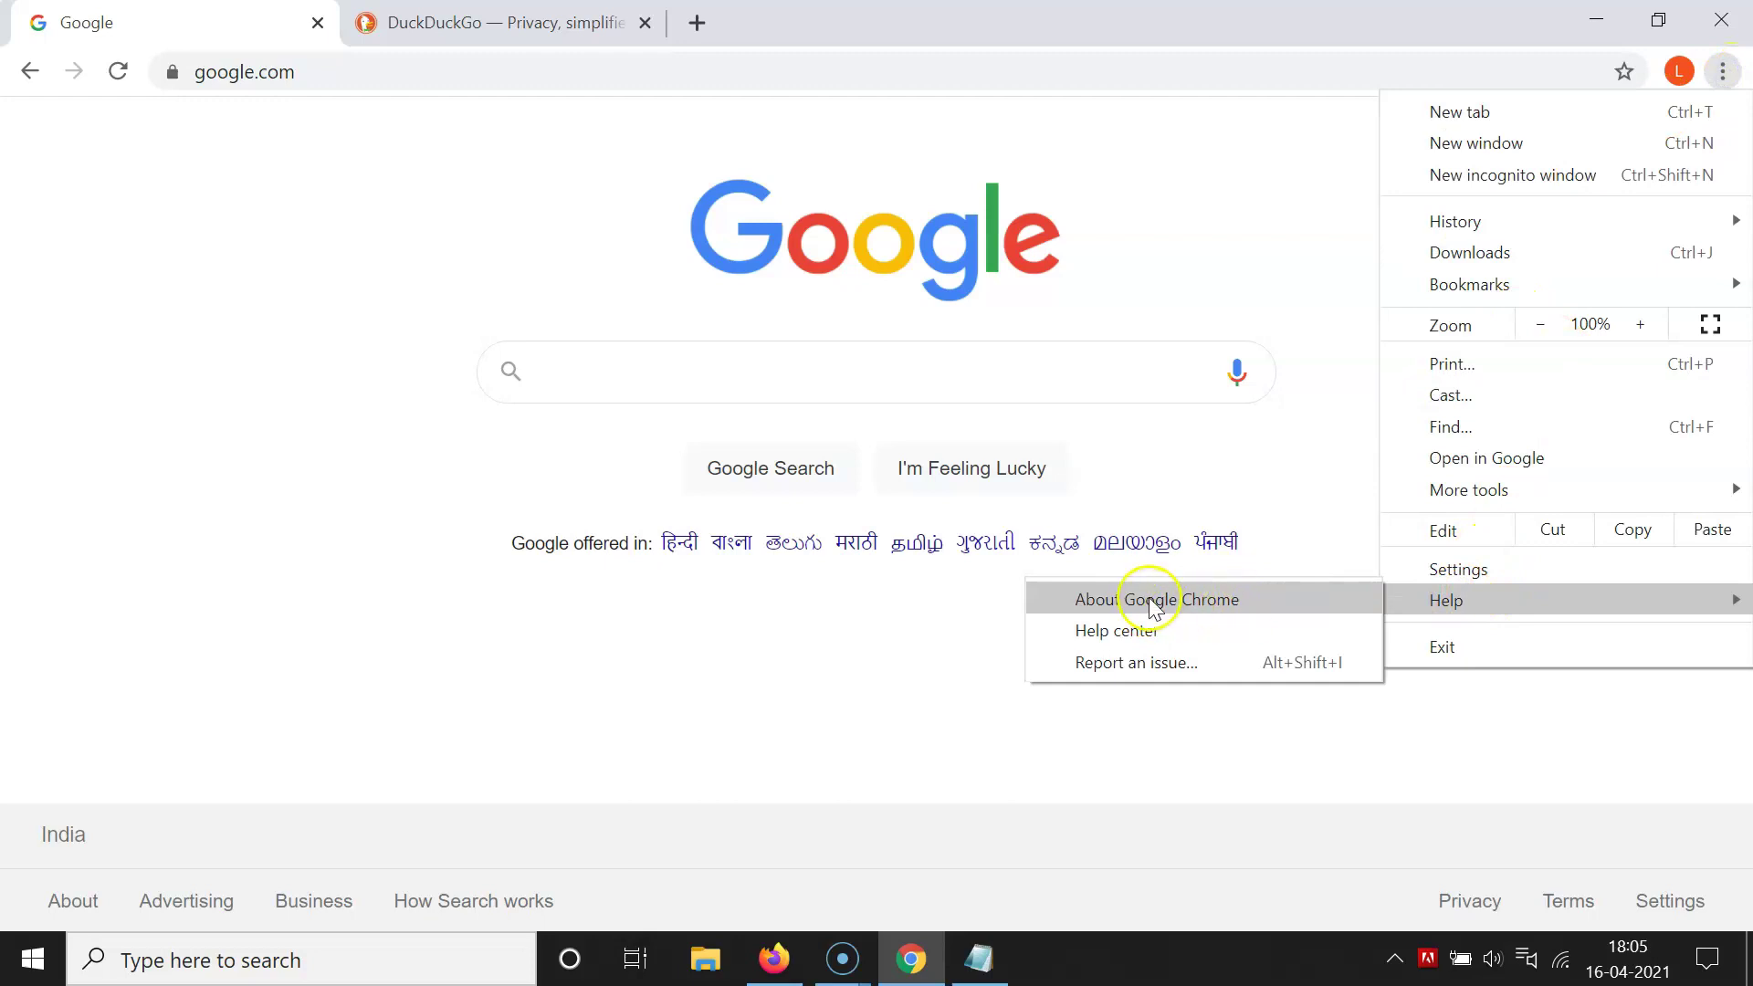
pyautogui.click(1196, 603)
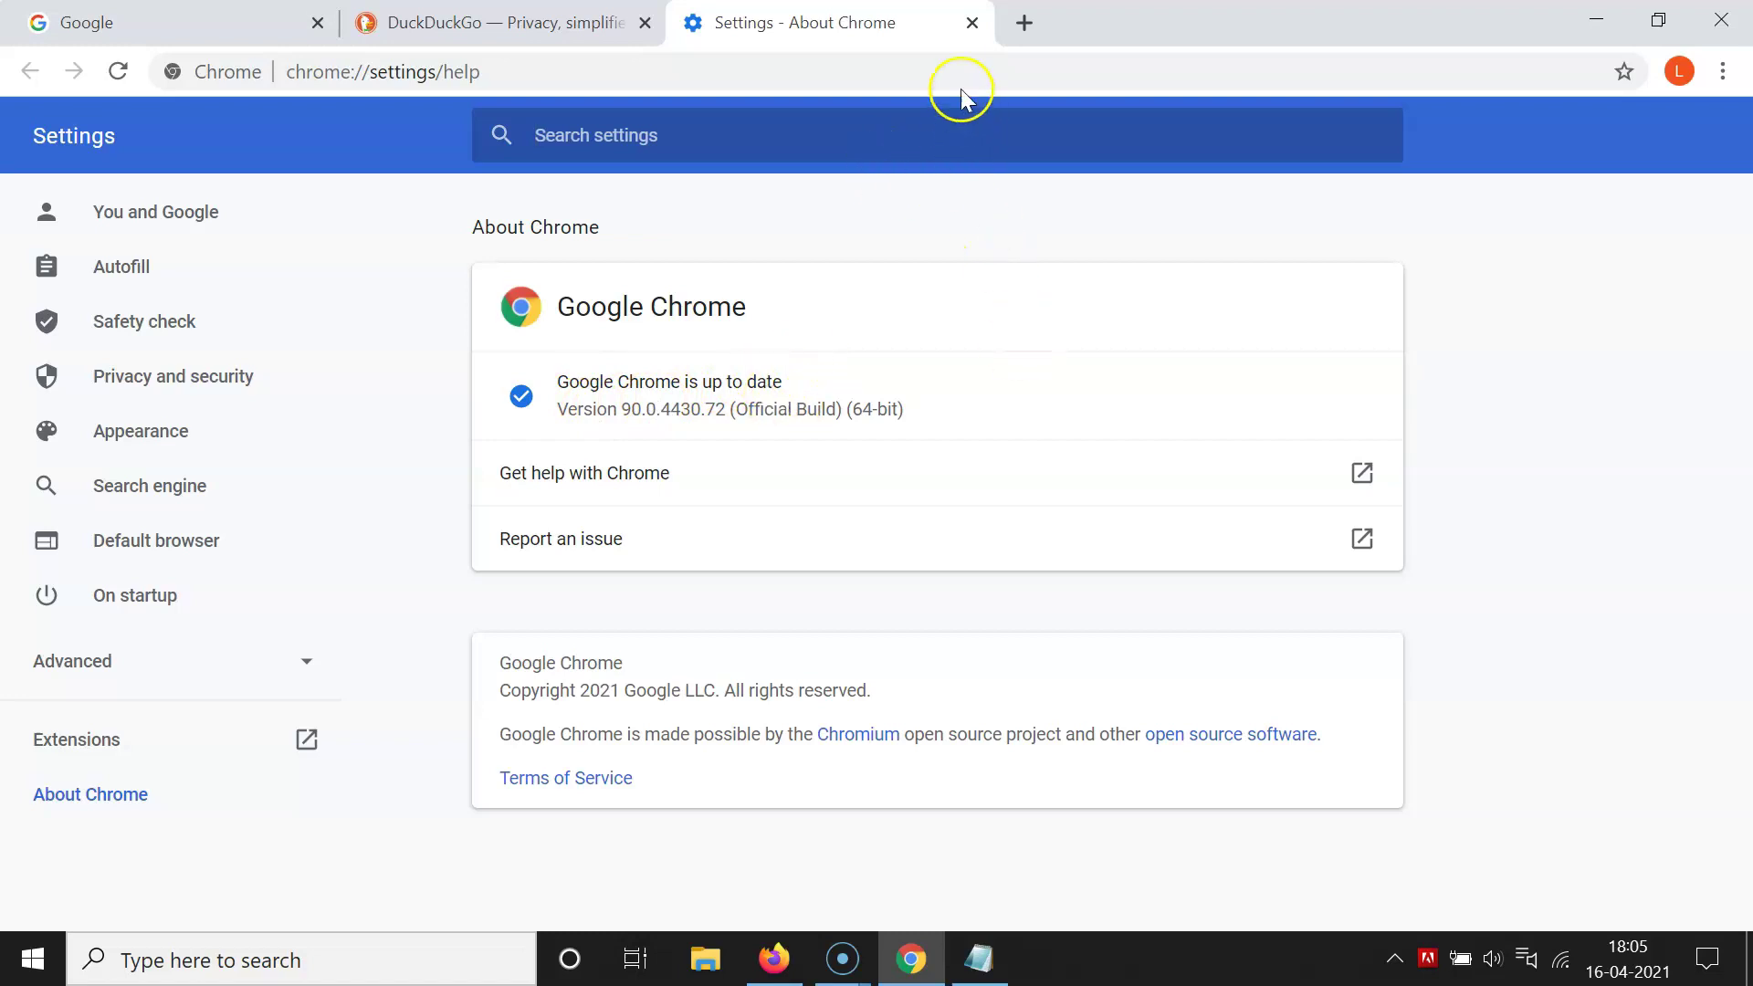
# Close the About Chrome tab, leaving Google and DuckDuckGo, and dismiss the window's system menu.
pyautogui.click(970, 23)
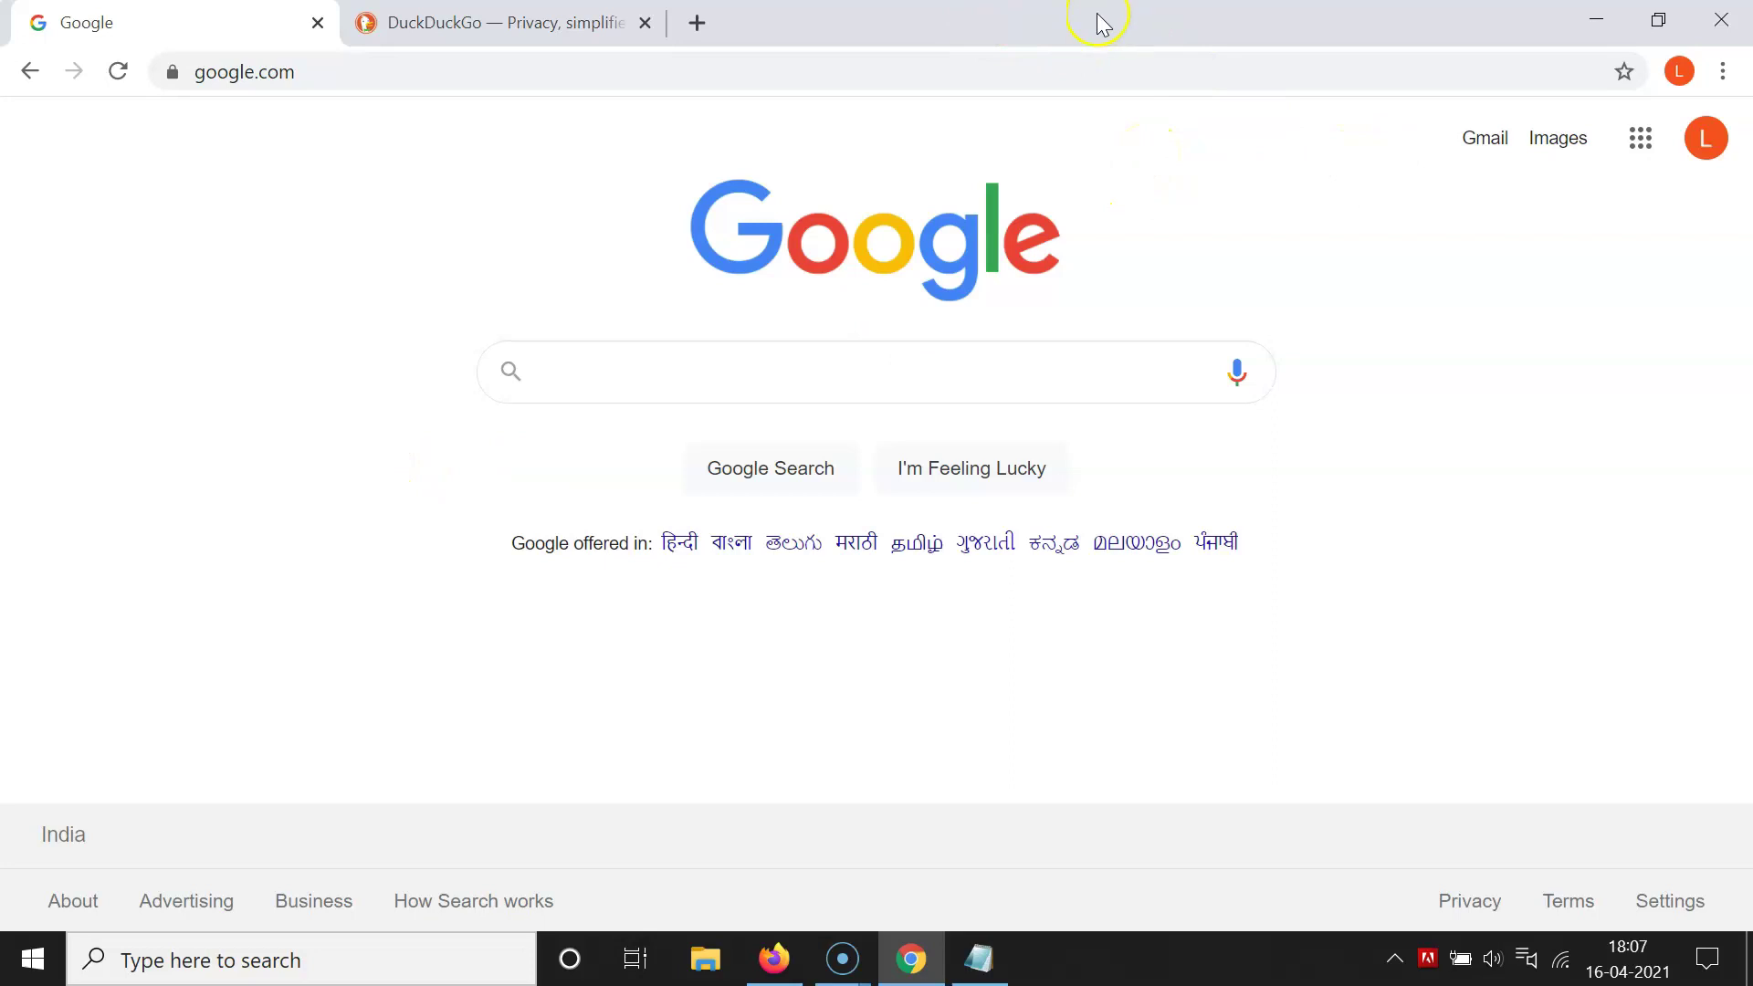
pyautogui.rightClick(1135, 12)
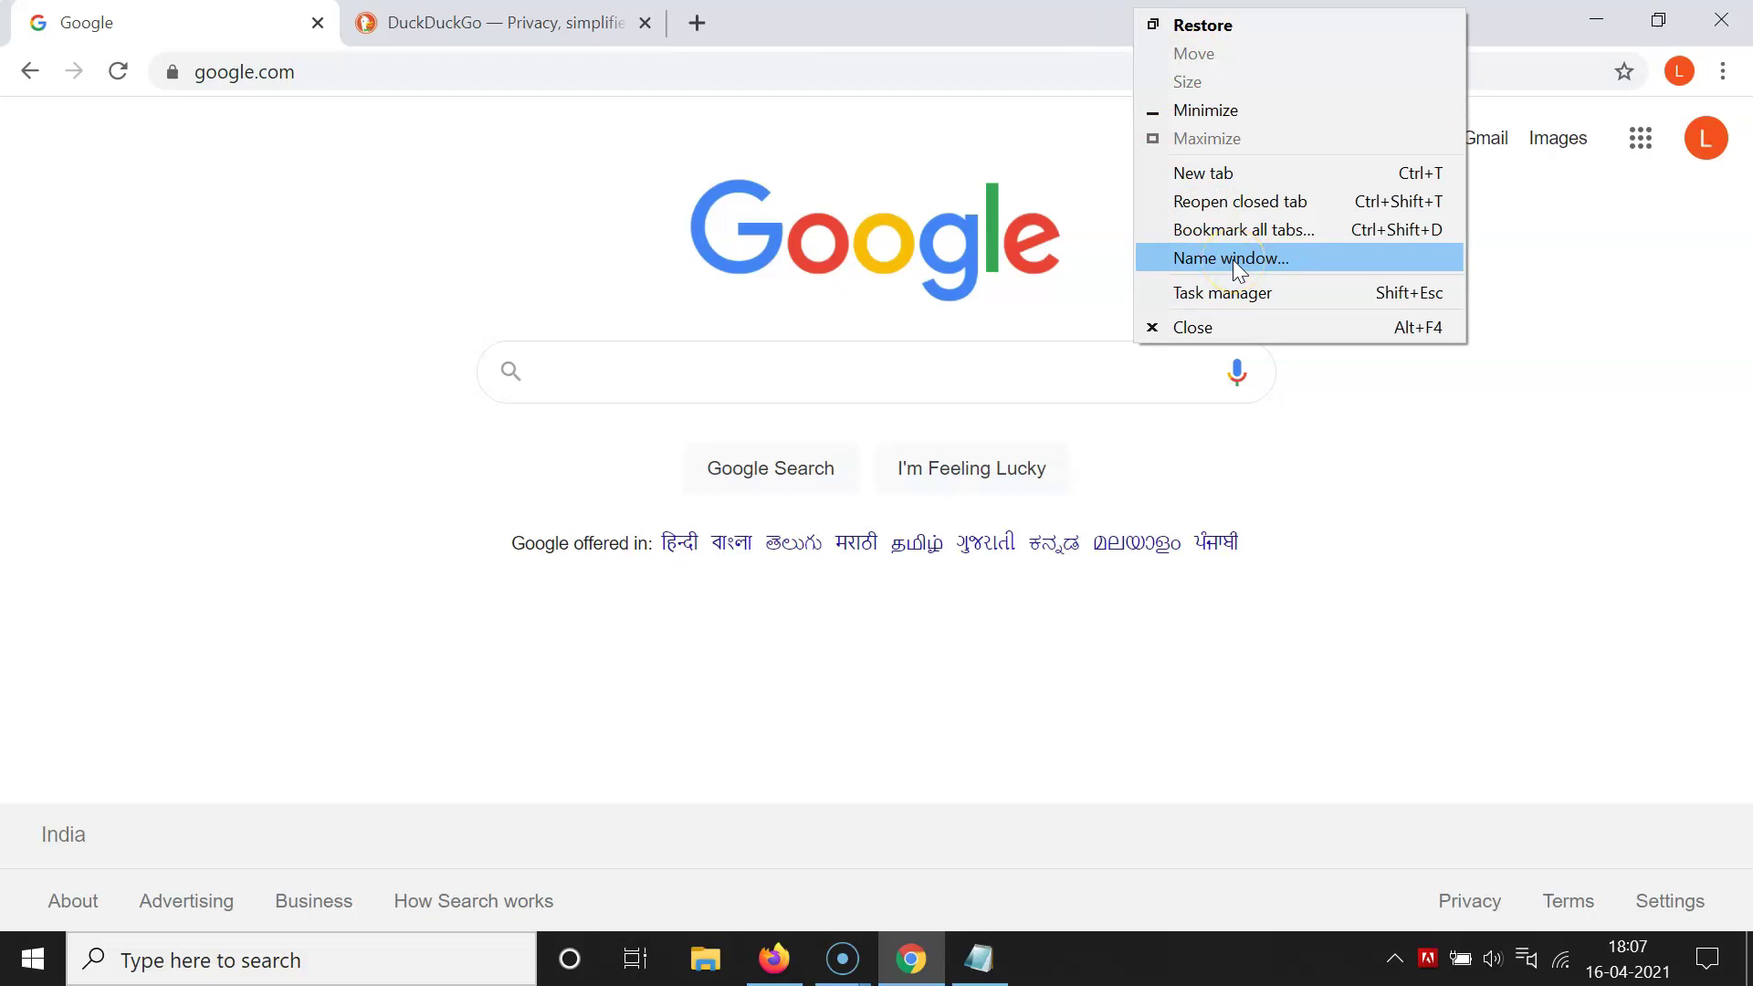
pyautogui.click(1079, 17)
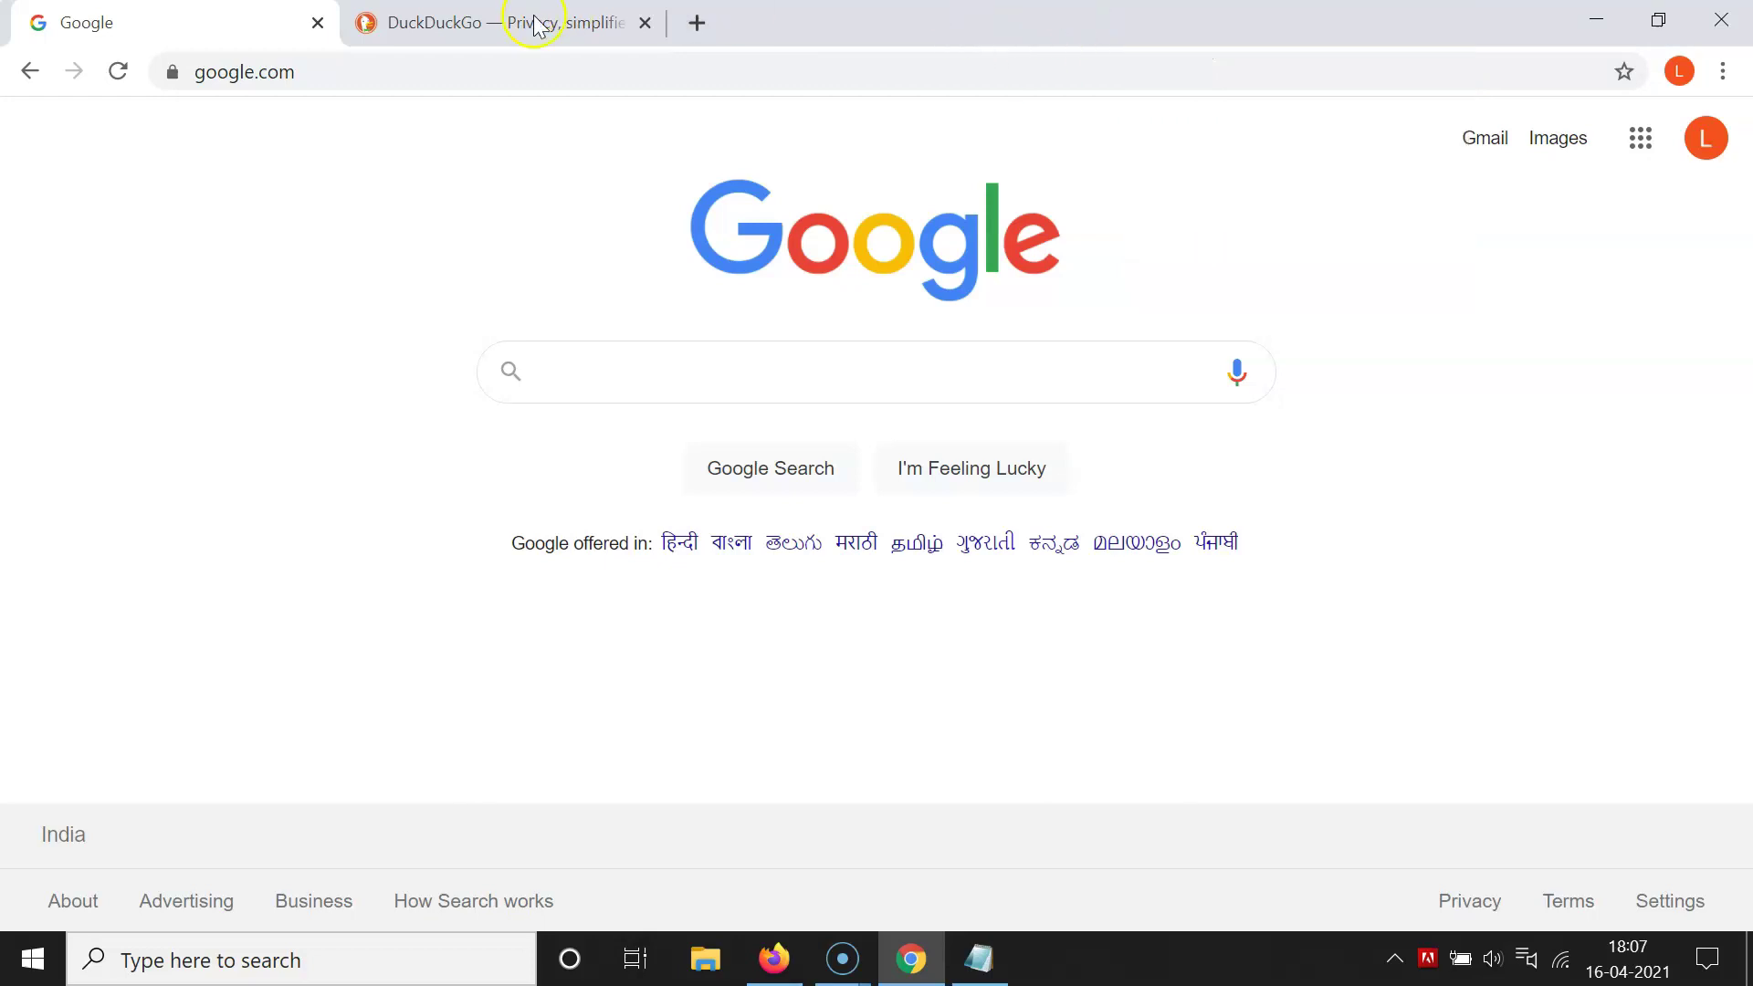
# Switch to the DuckDuckGo tab, dismissing the tab context menus without changes.
pyautogui.rightClick(210, 24)
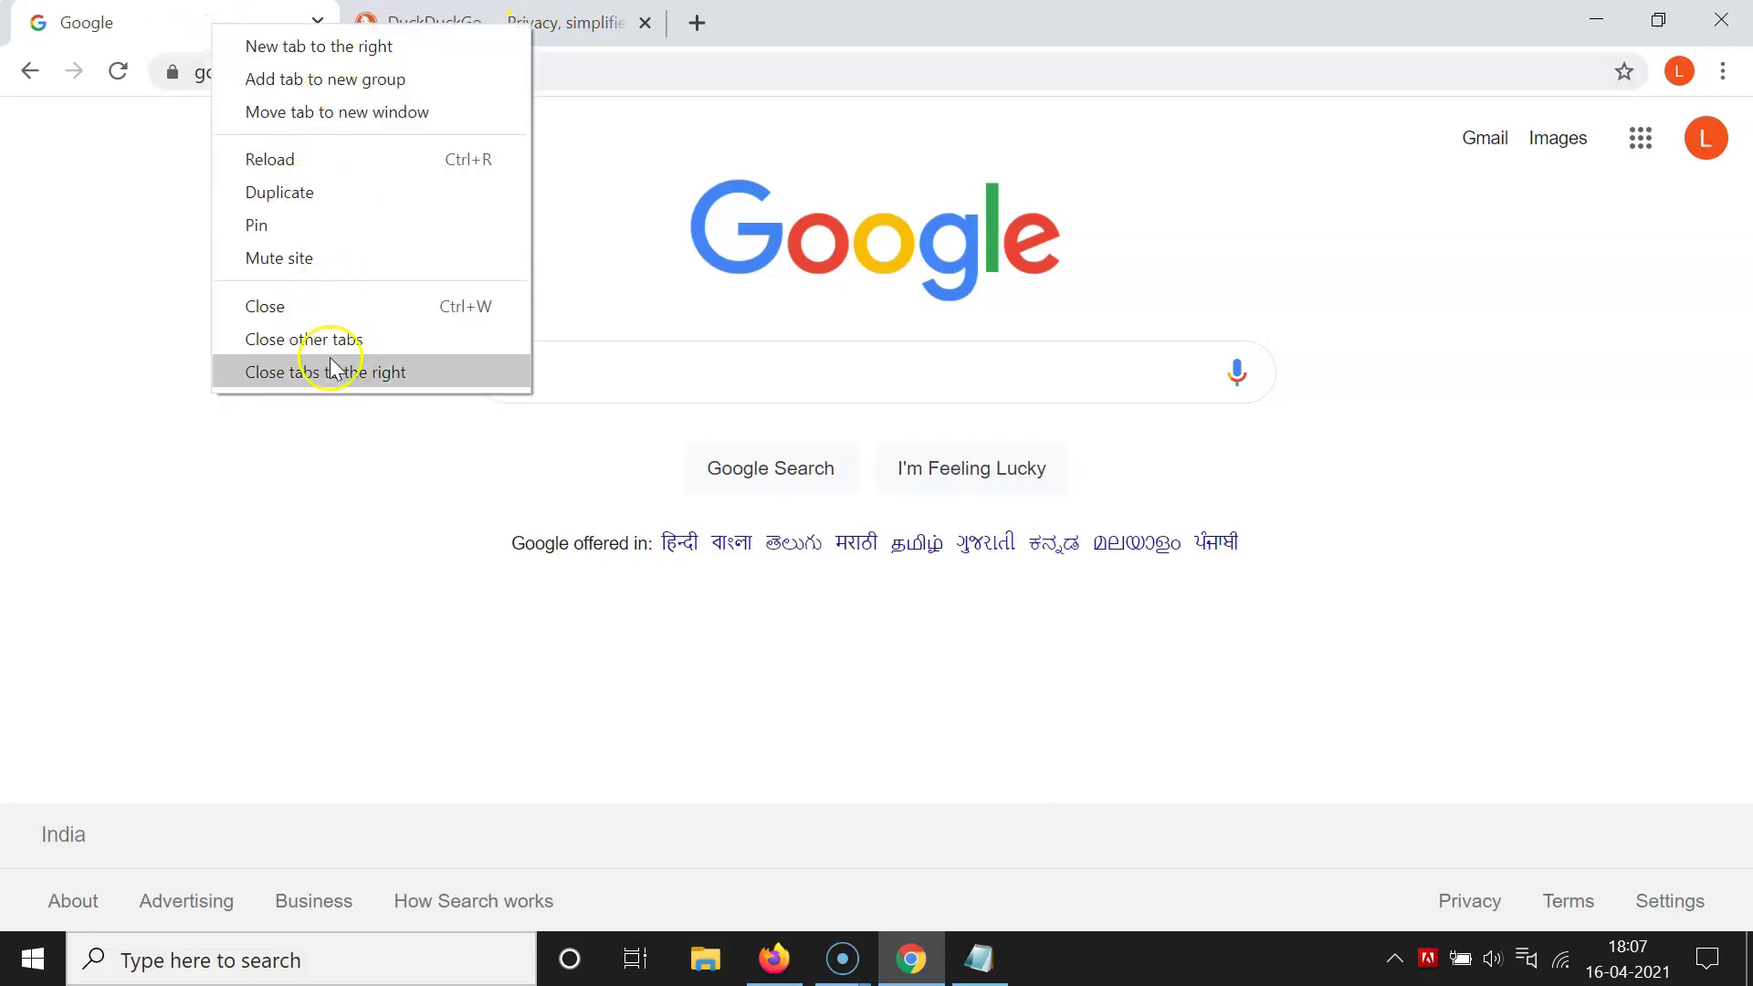
pyautogui.click(558, 22)
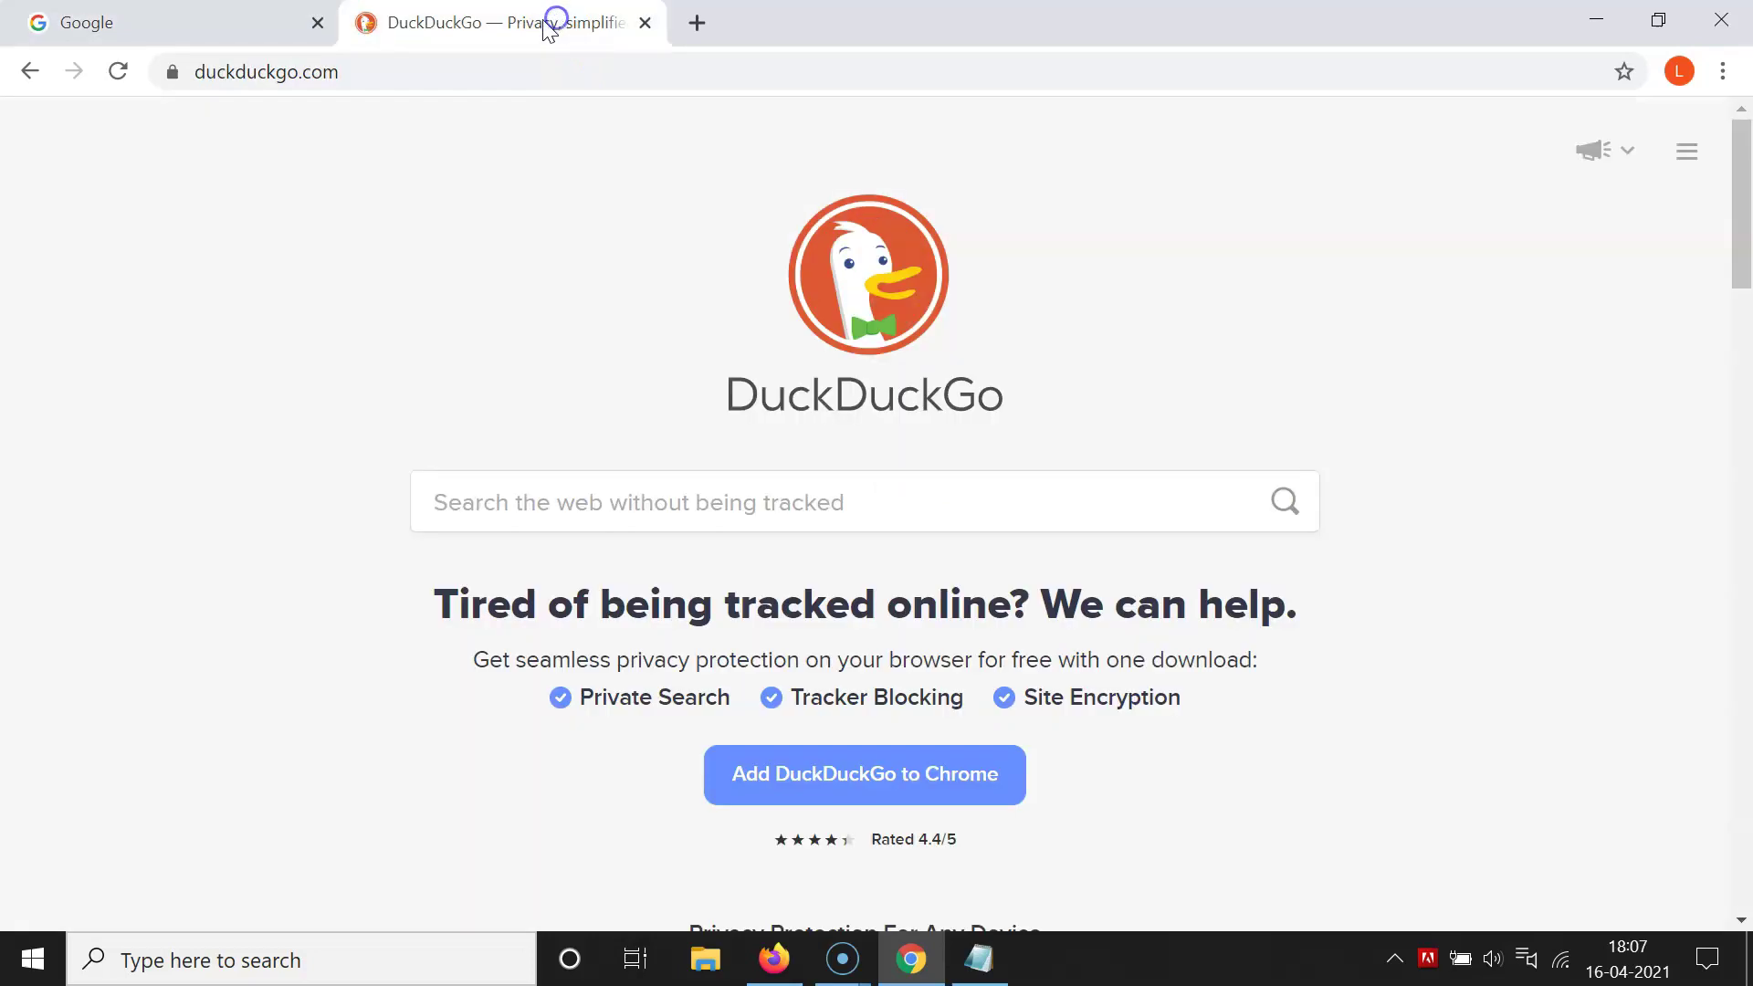
pyautogui.rightClick(519, 21)
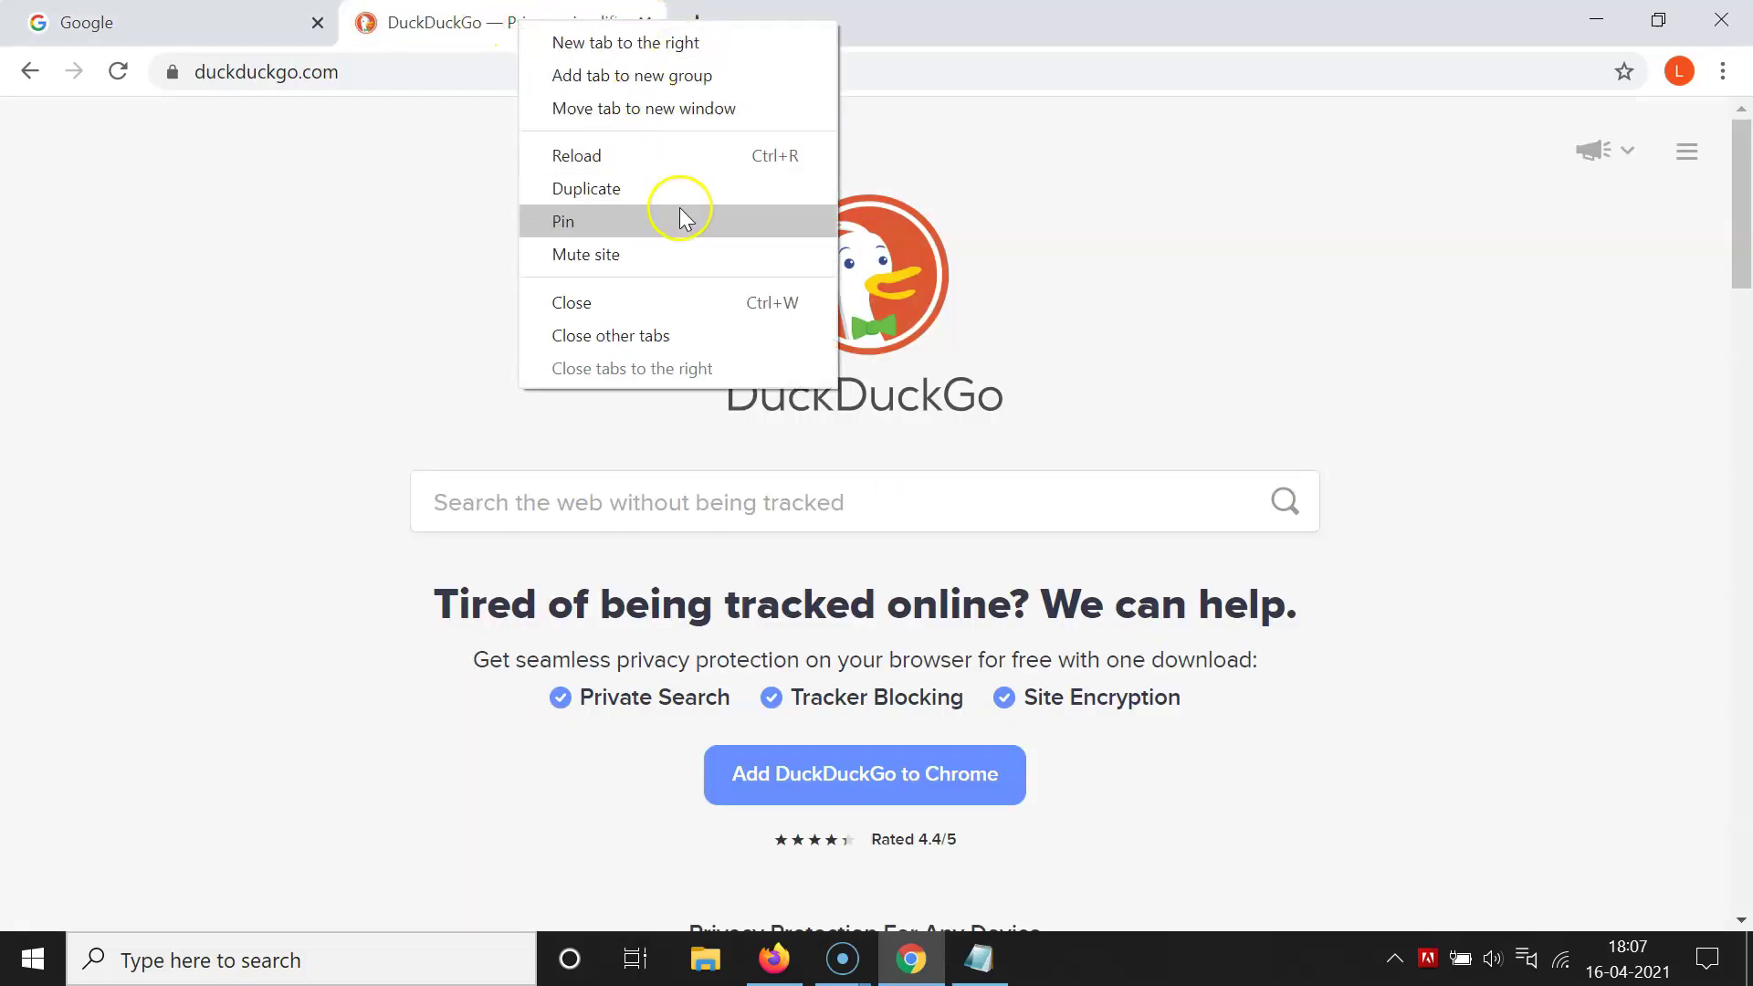
pyautogui.click(1006, 175)
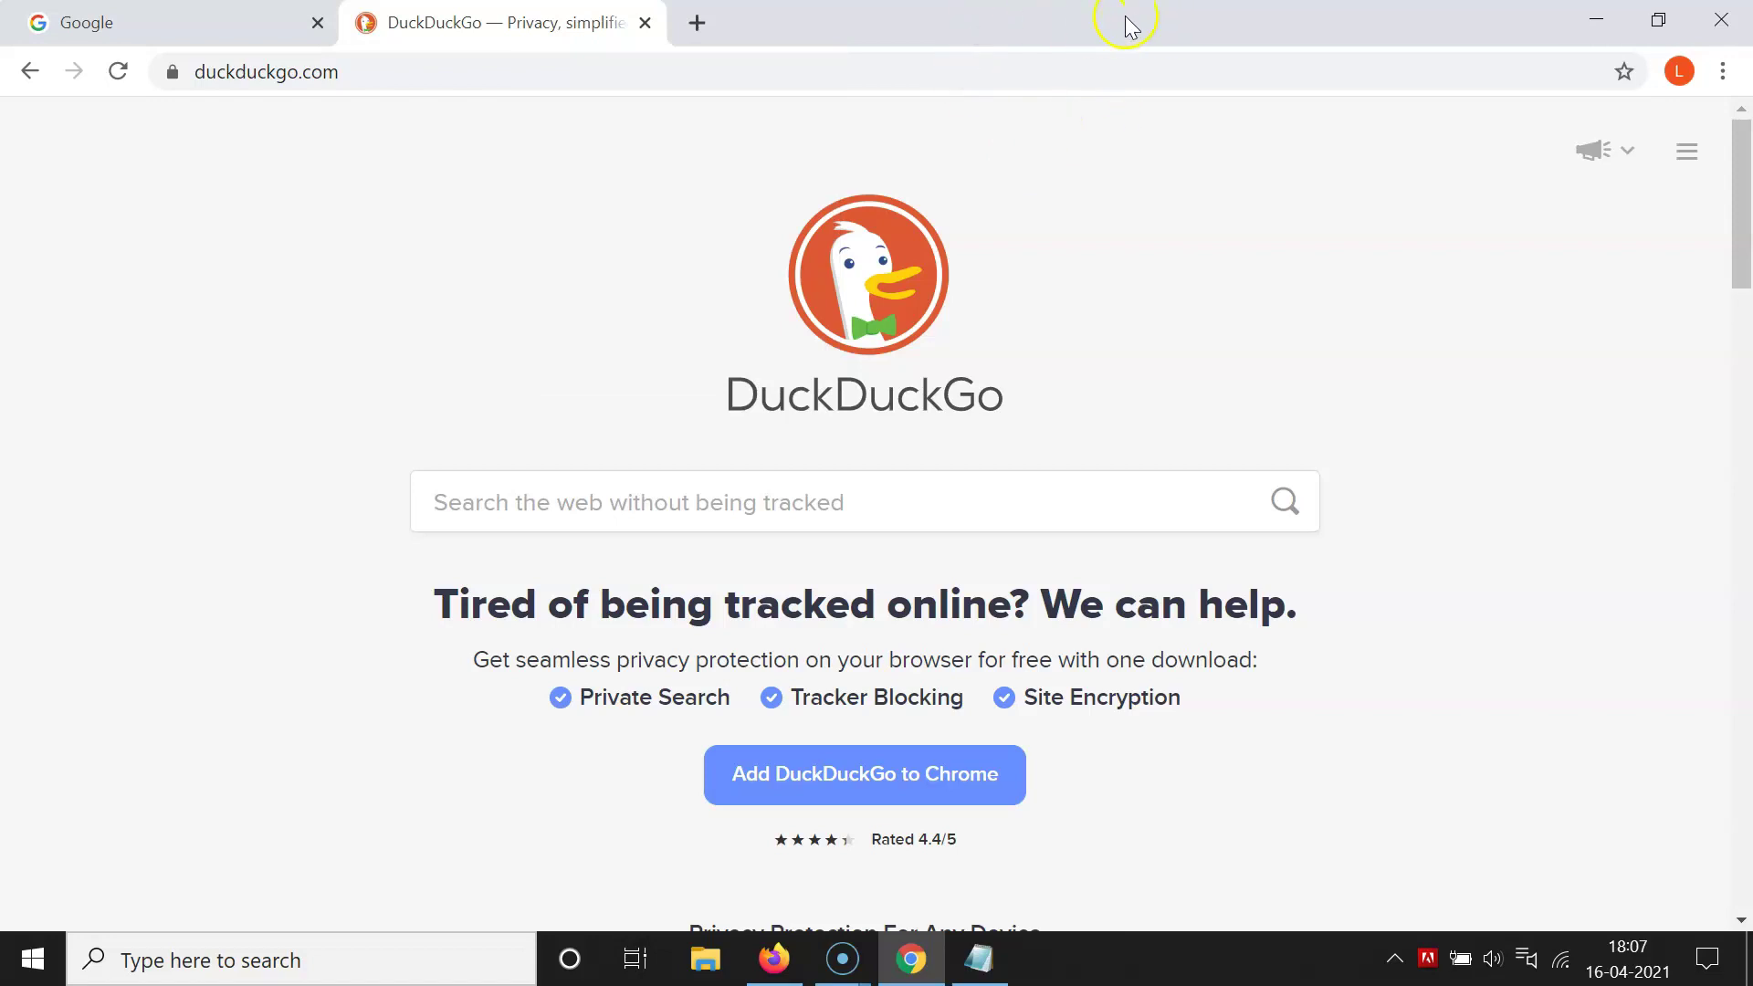
# Name the Google and DuckDuckGo browser window 'window 1' from the title-bar menu.
pyautogui.rightClick(1165, 23)
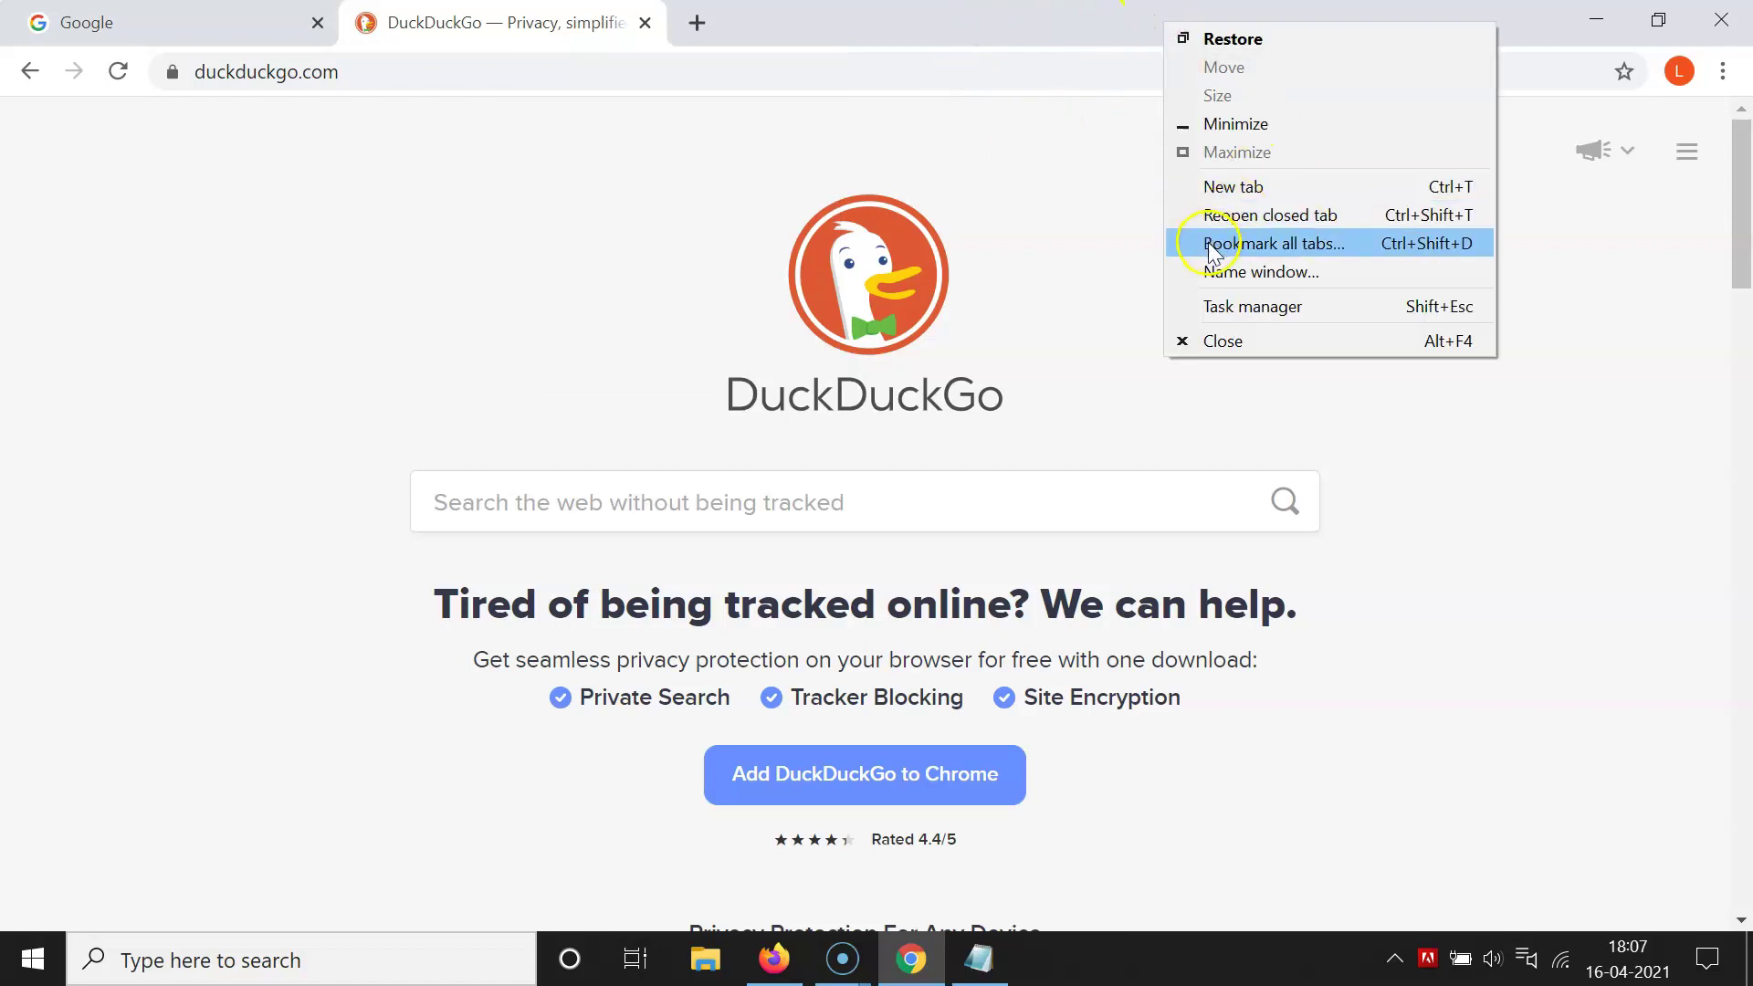
pyautogui.click(1273, 274)
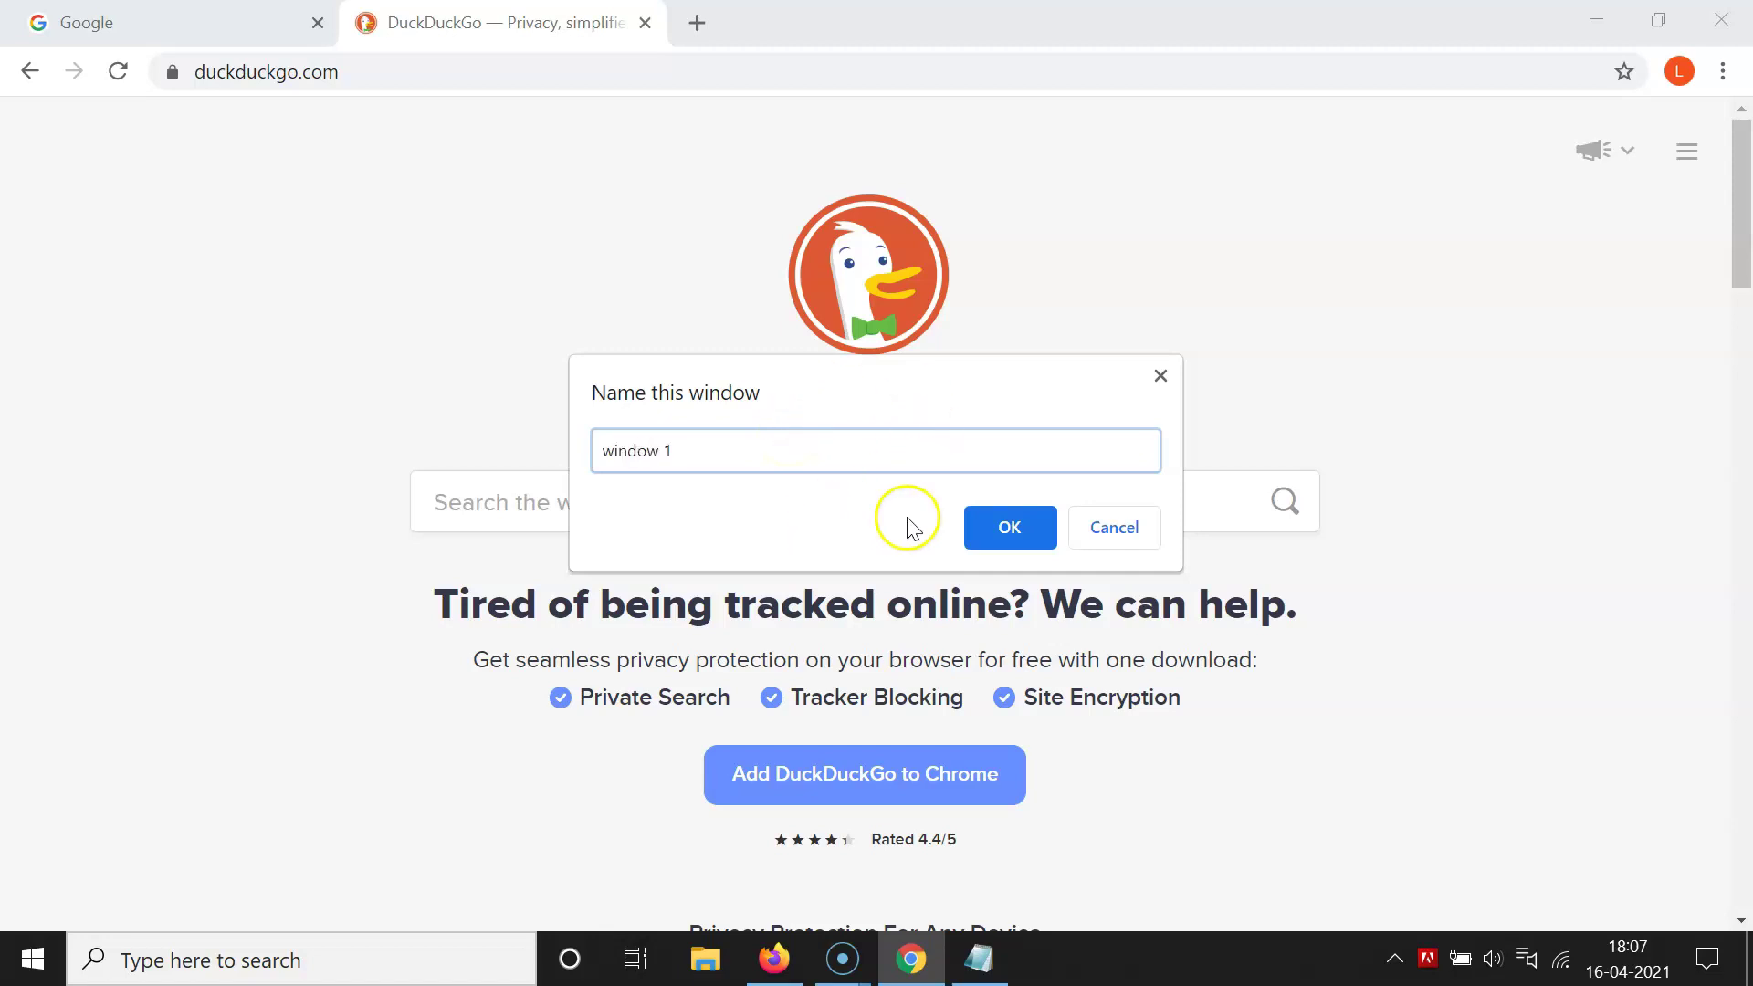
pyautogui.click(1009, 528)
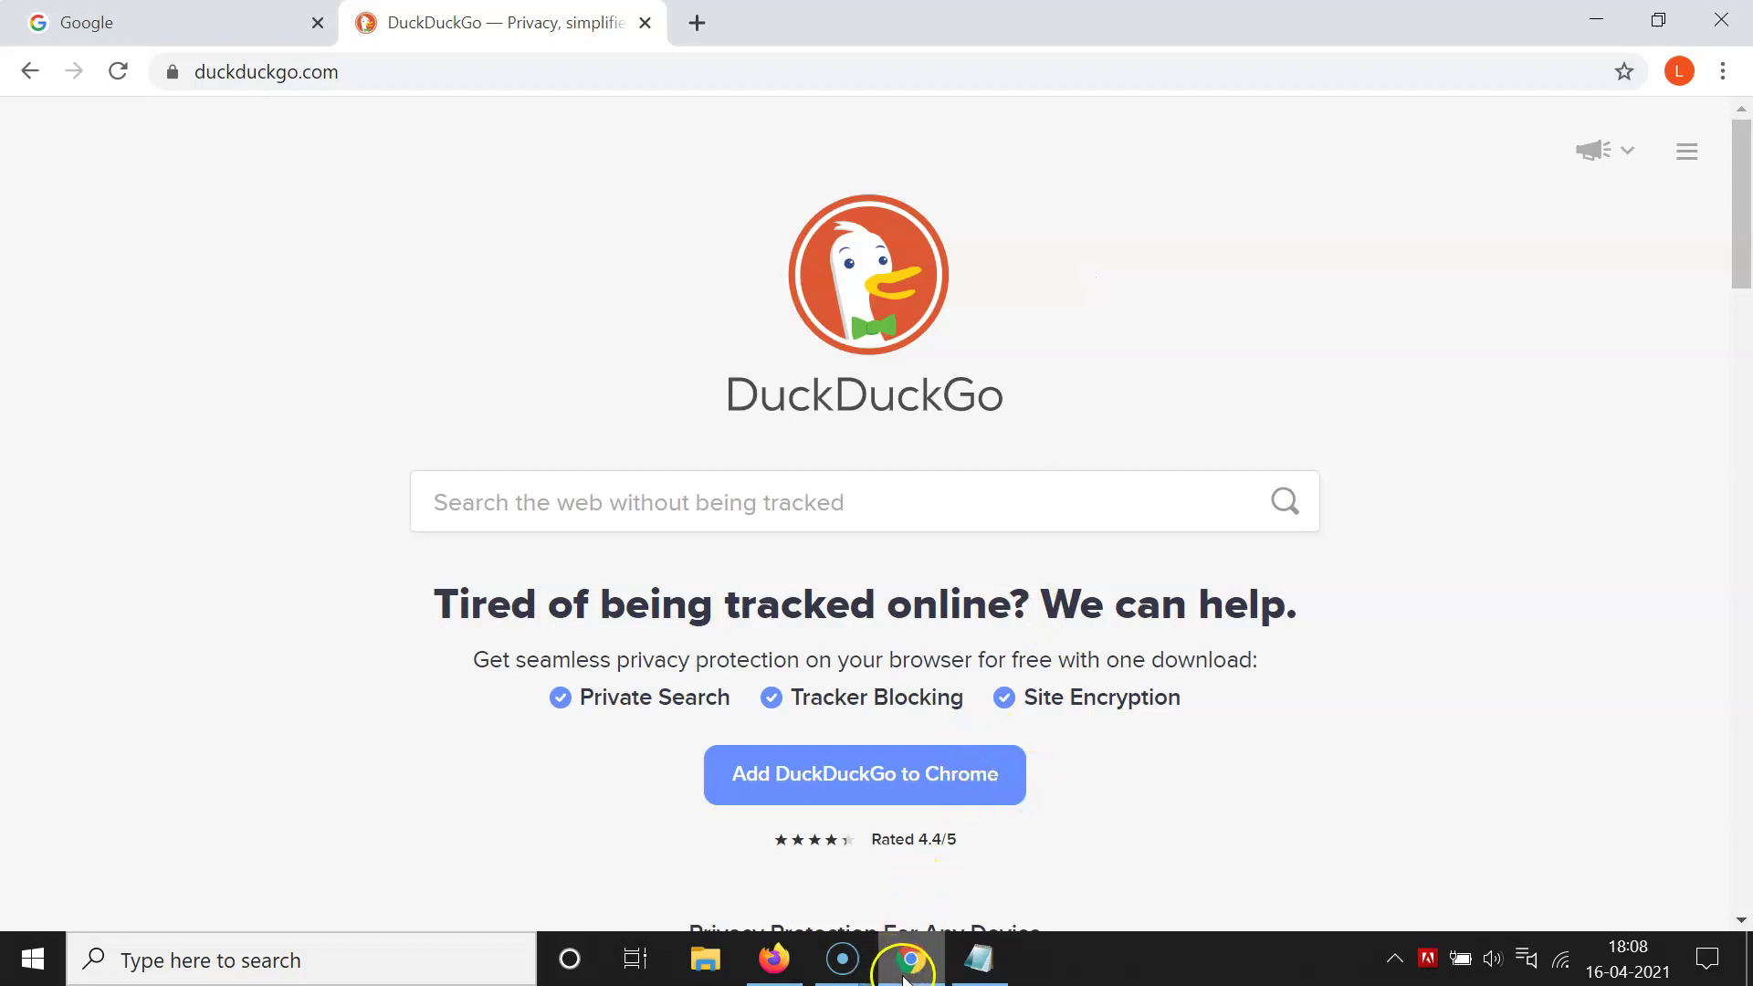
pyautogui.moveTo(906, 966)
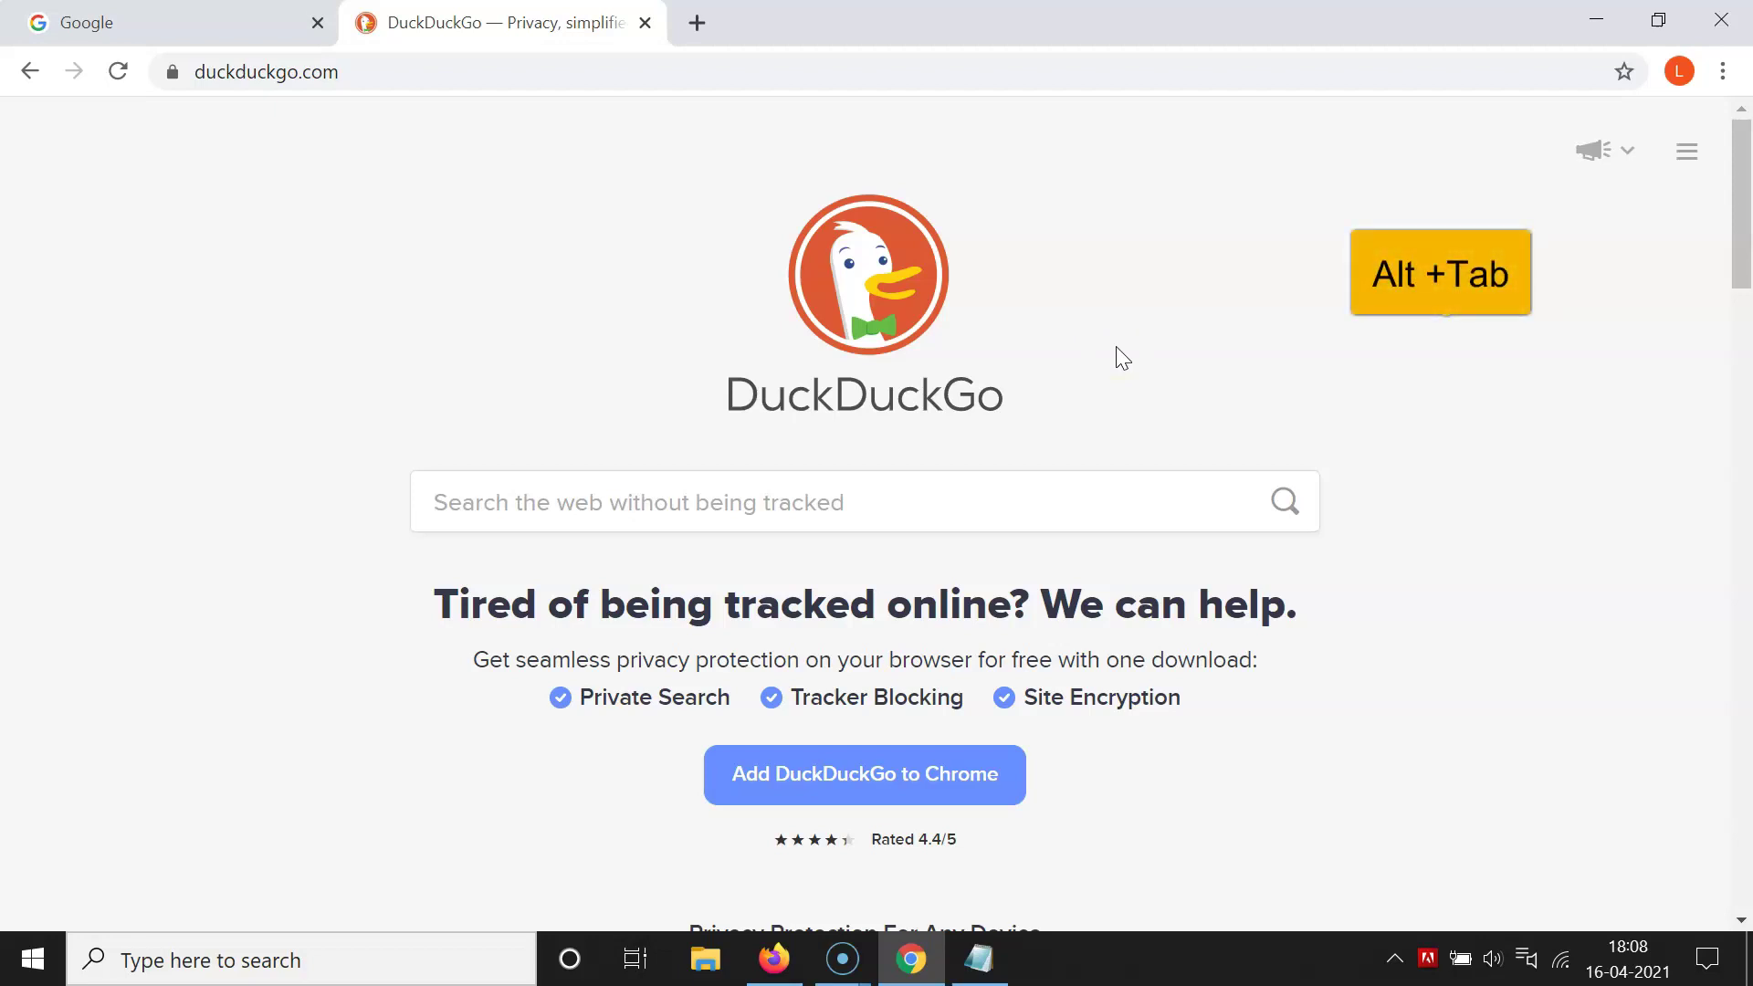
pyautogui.hotkey('alt', 'Tab')
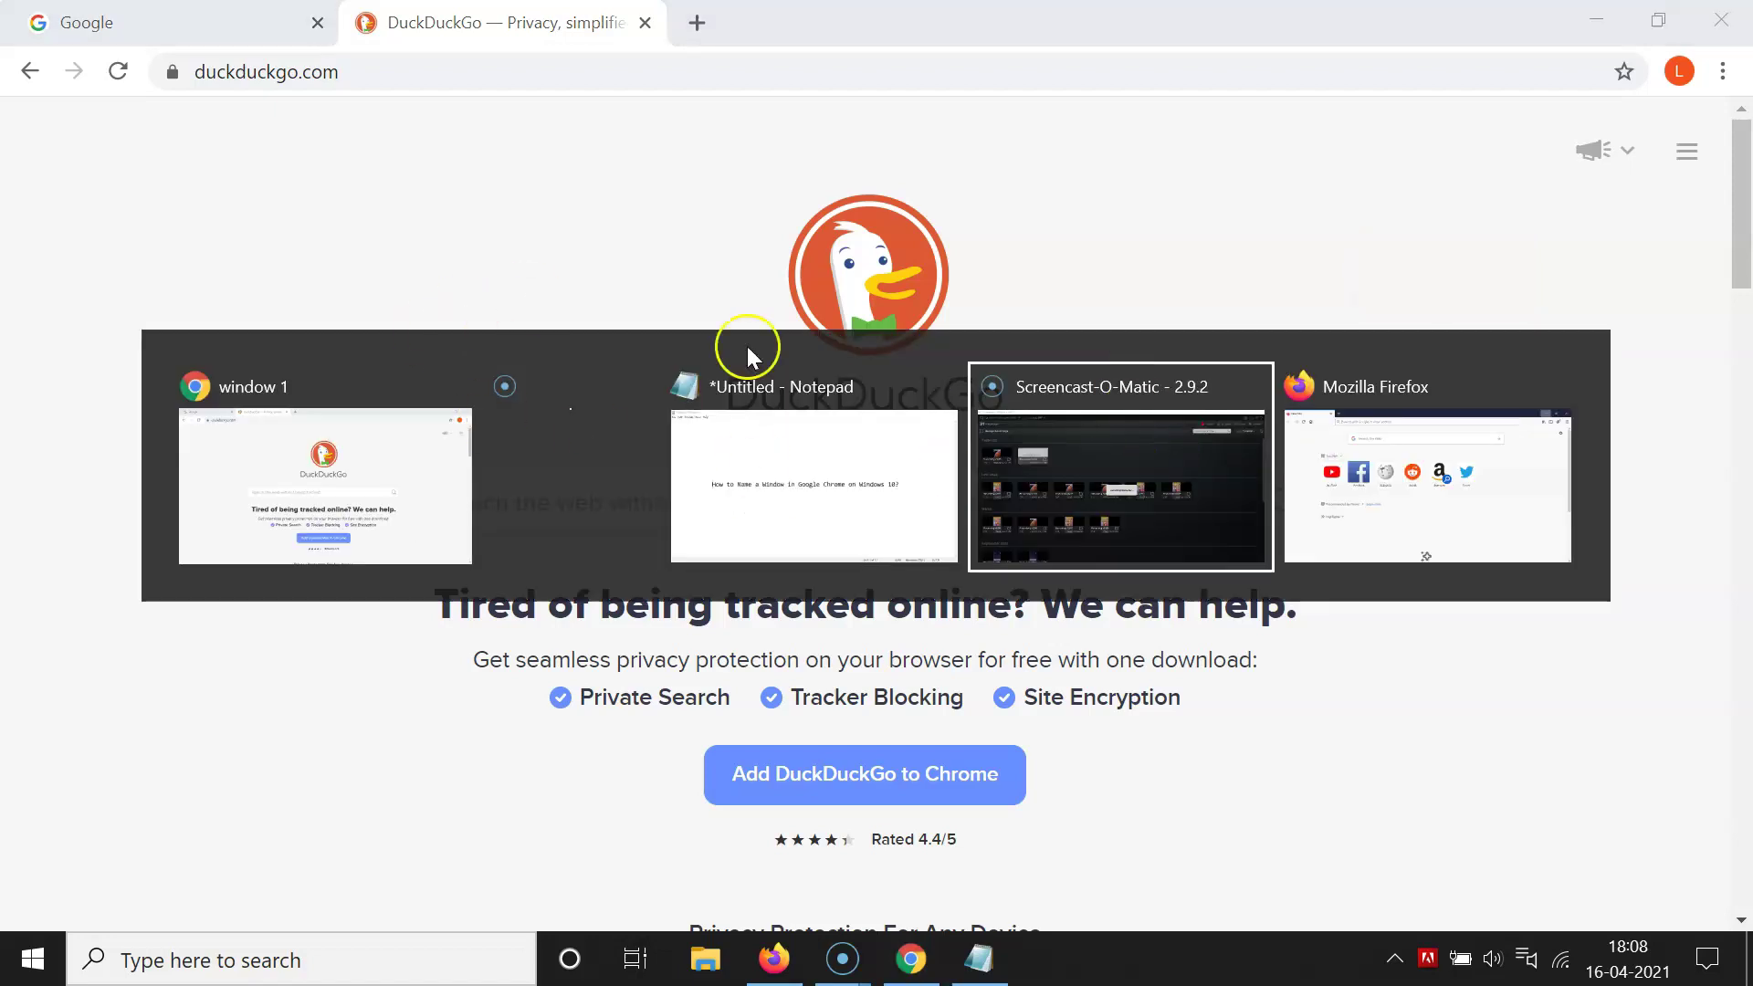
pyautogui.hotkey('alt', 'Tab')
pyautogui.hotkey('alt', 'Tab')
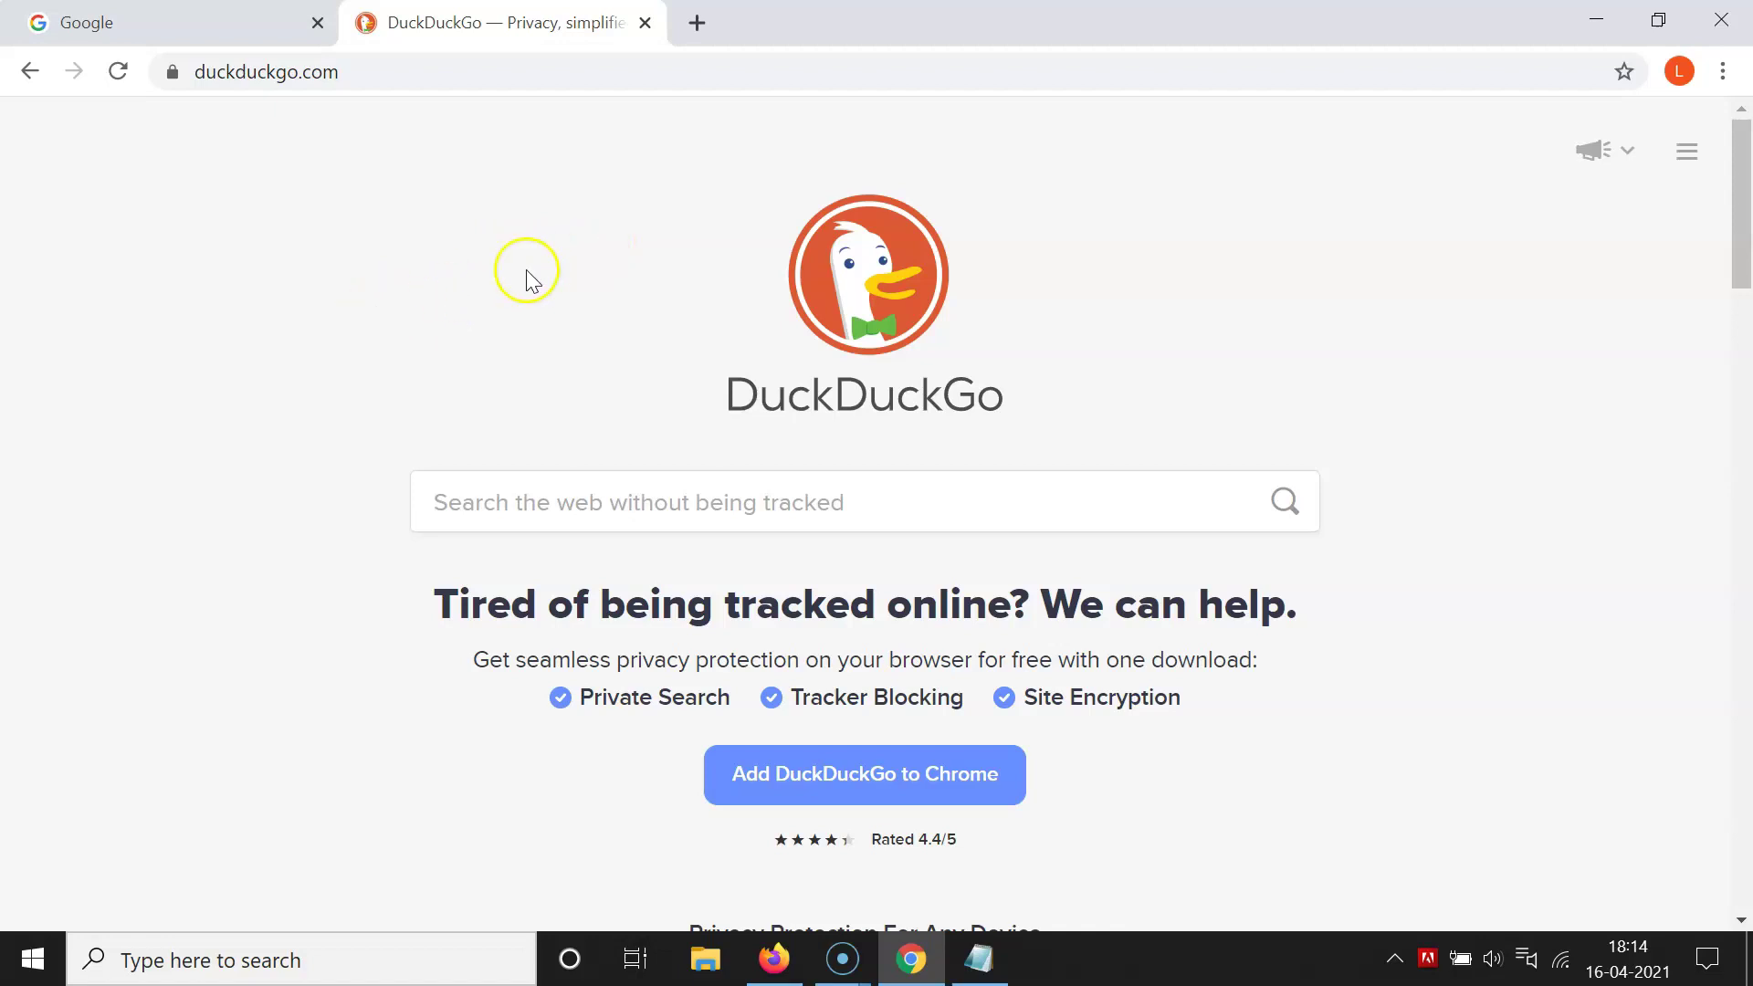
# Open a second Chrome window from the main menu's New window option.
pyautogui.click(1722, 73)
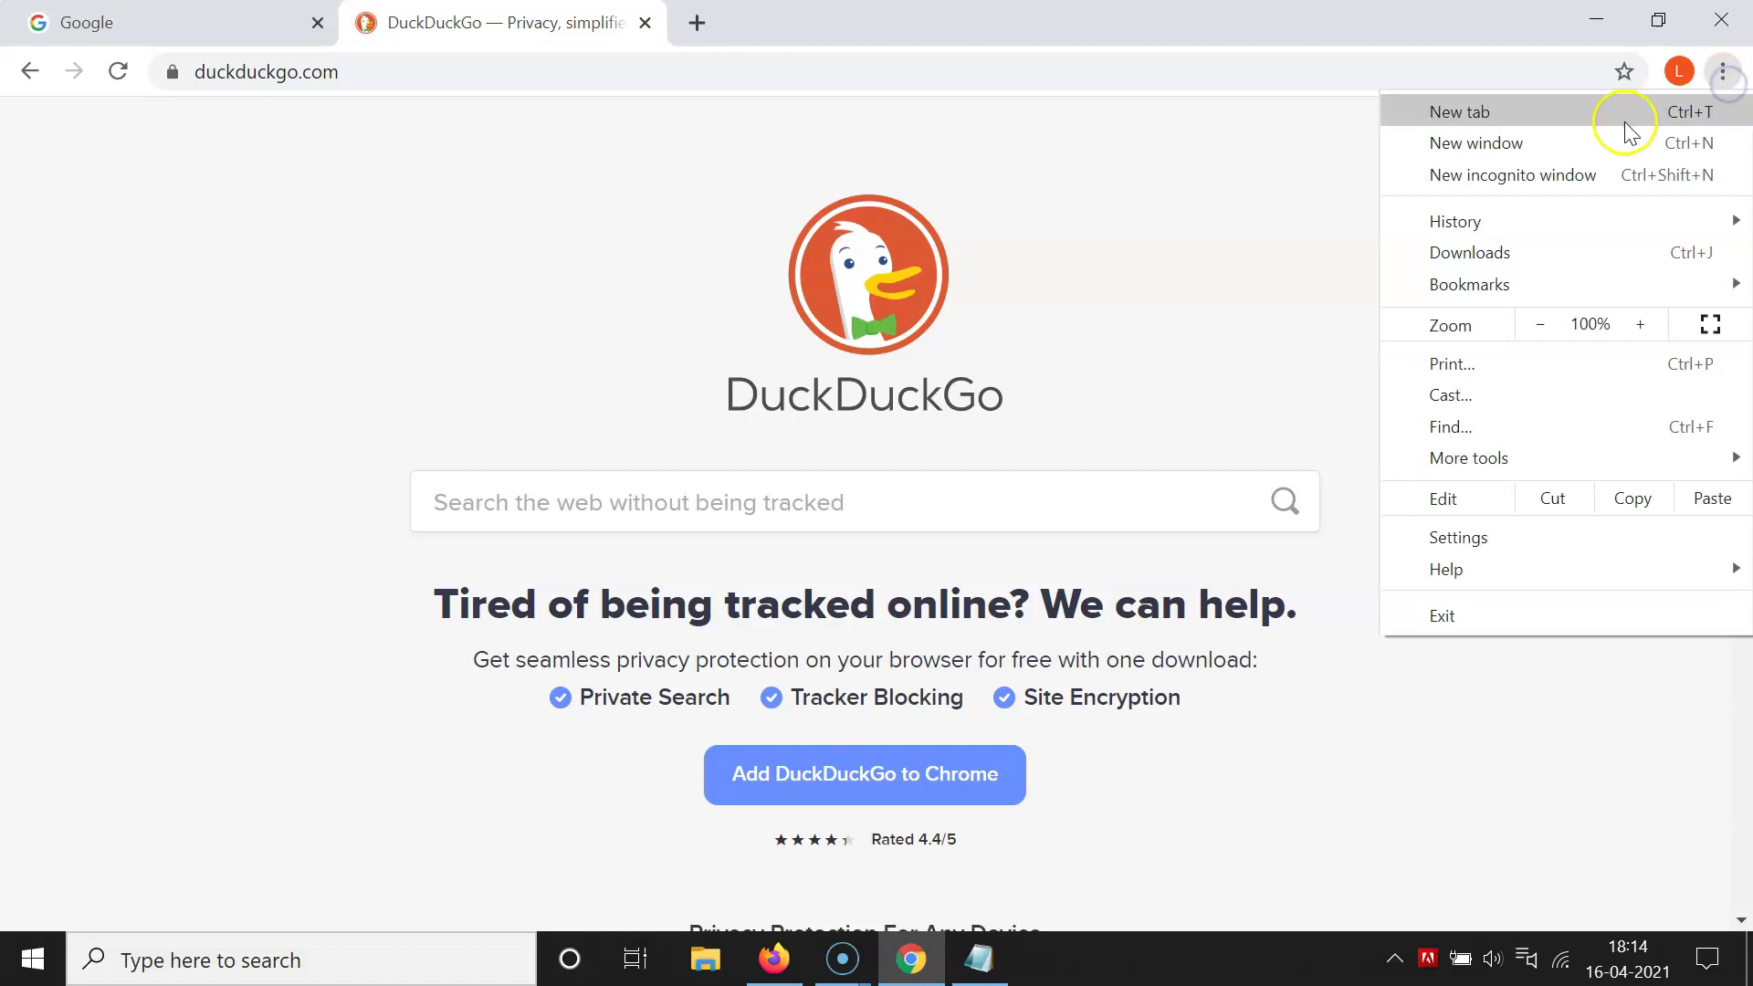
pyautogui.click(1461, 148)
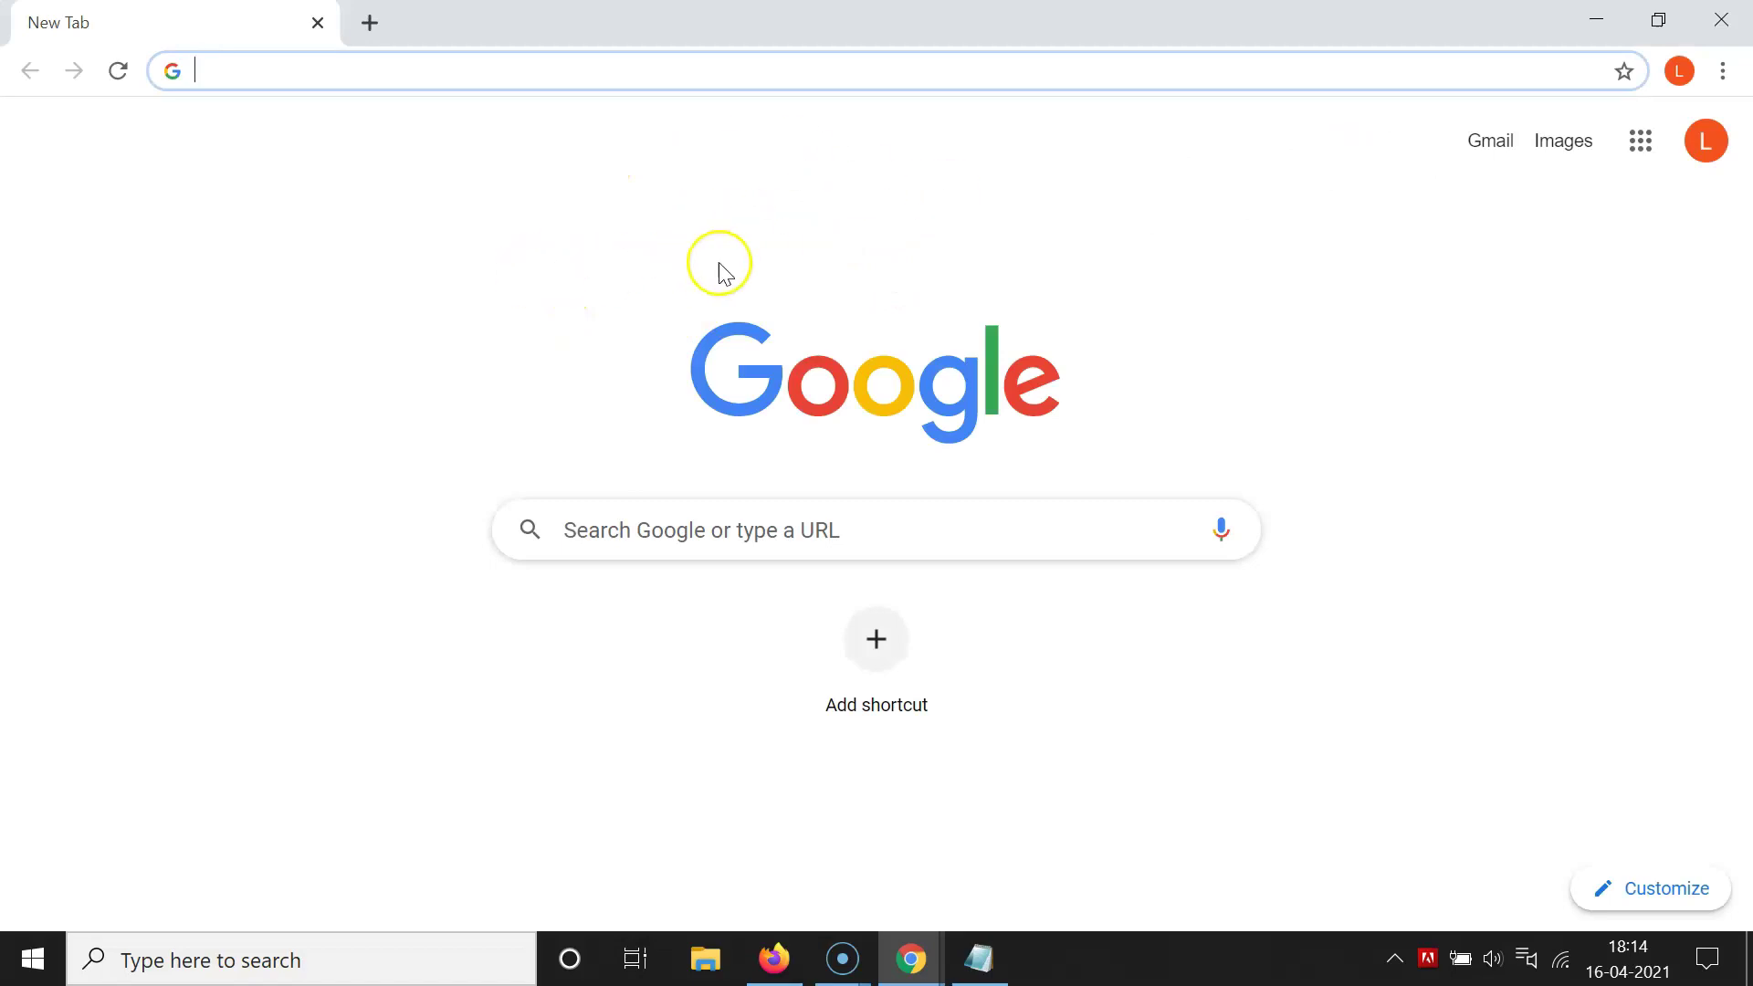
# Name the new New Tab browser window 'window 2' from its title-bar menu.
pyautogui.rightClick(872, 23)
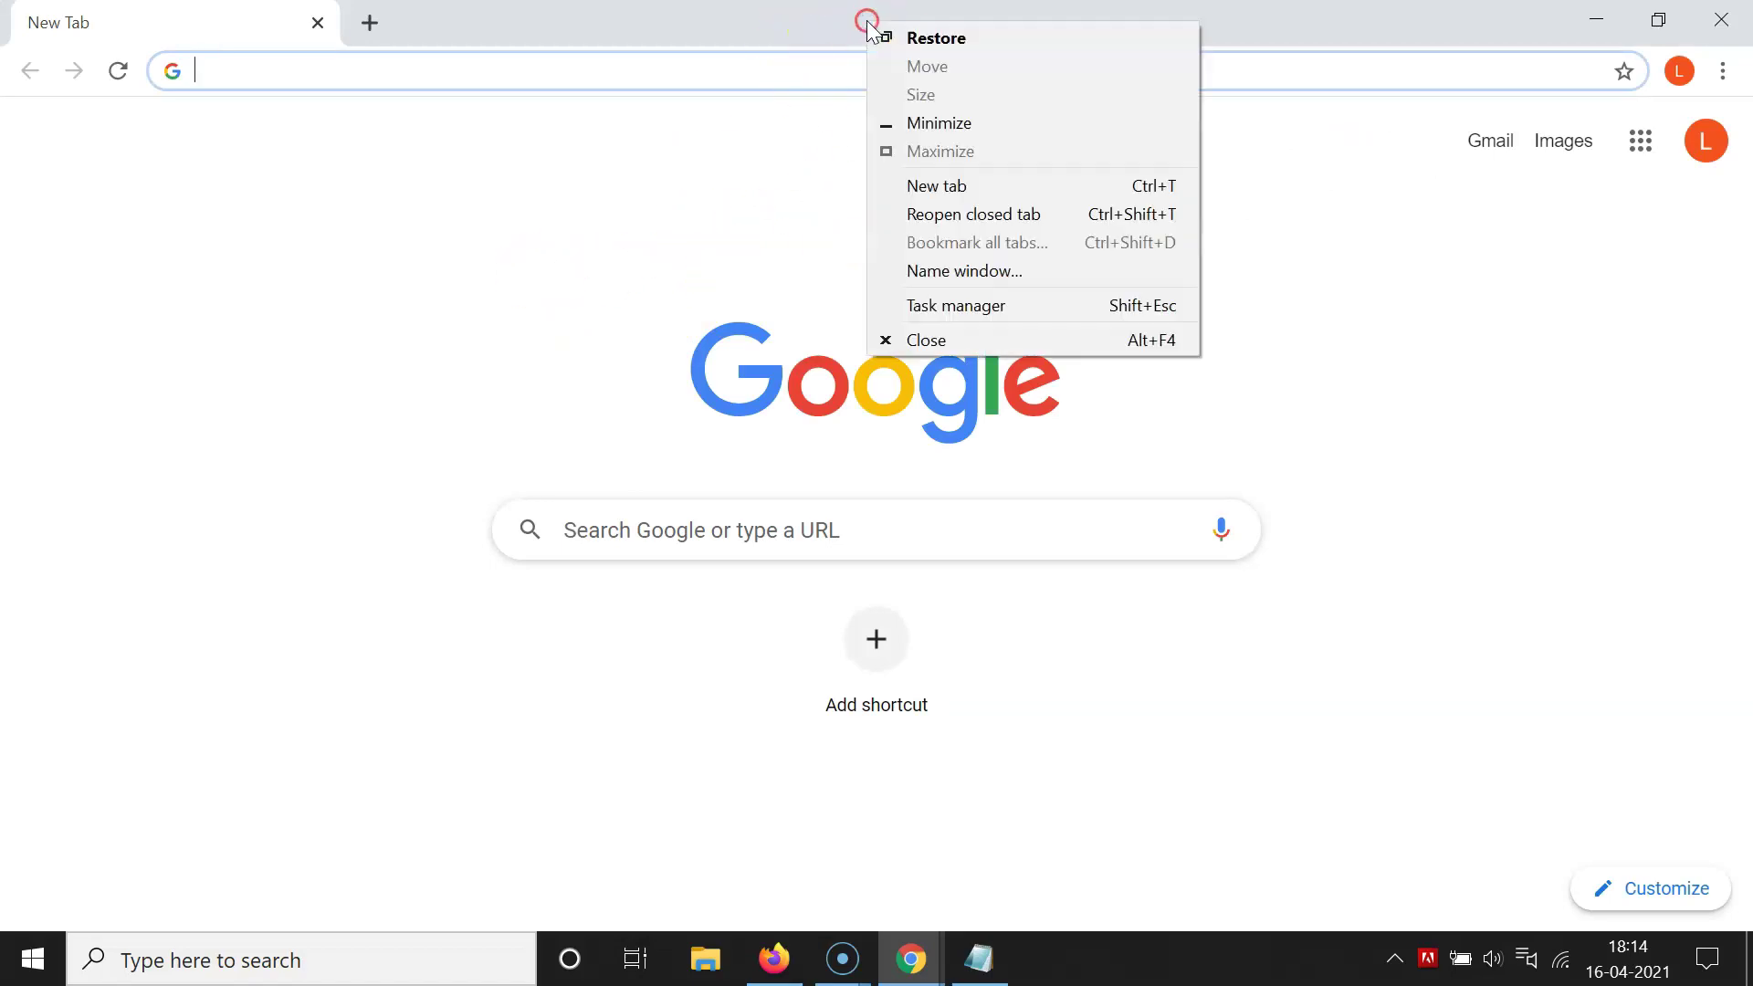
pyautogui.click(966, 271)
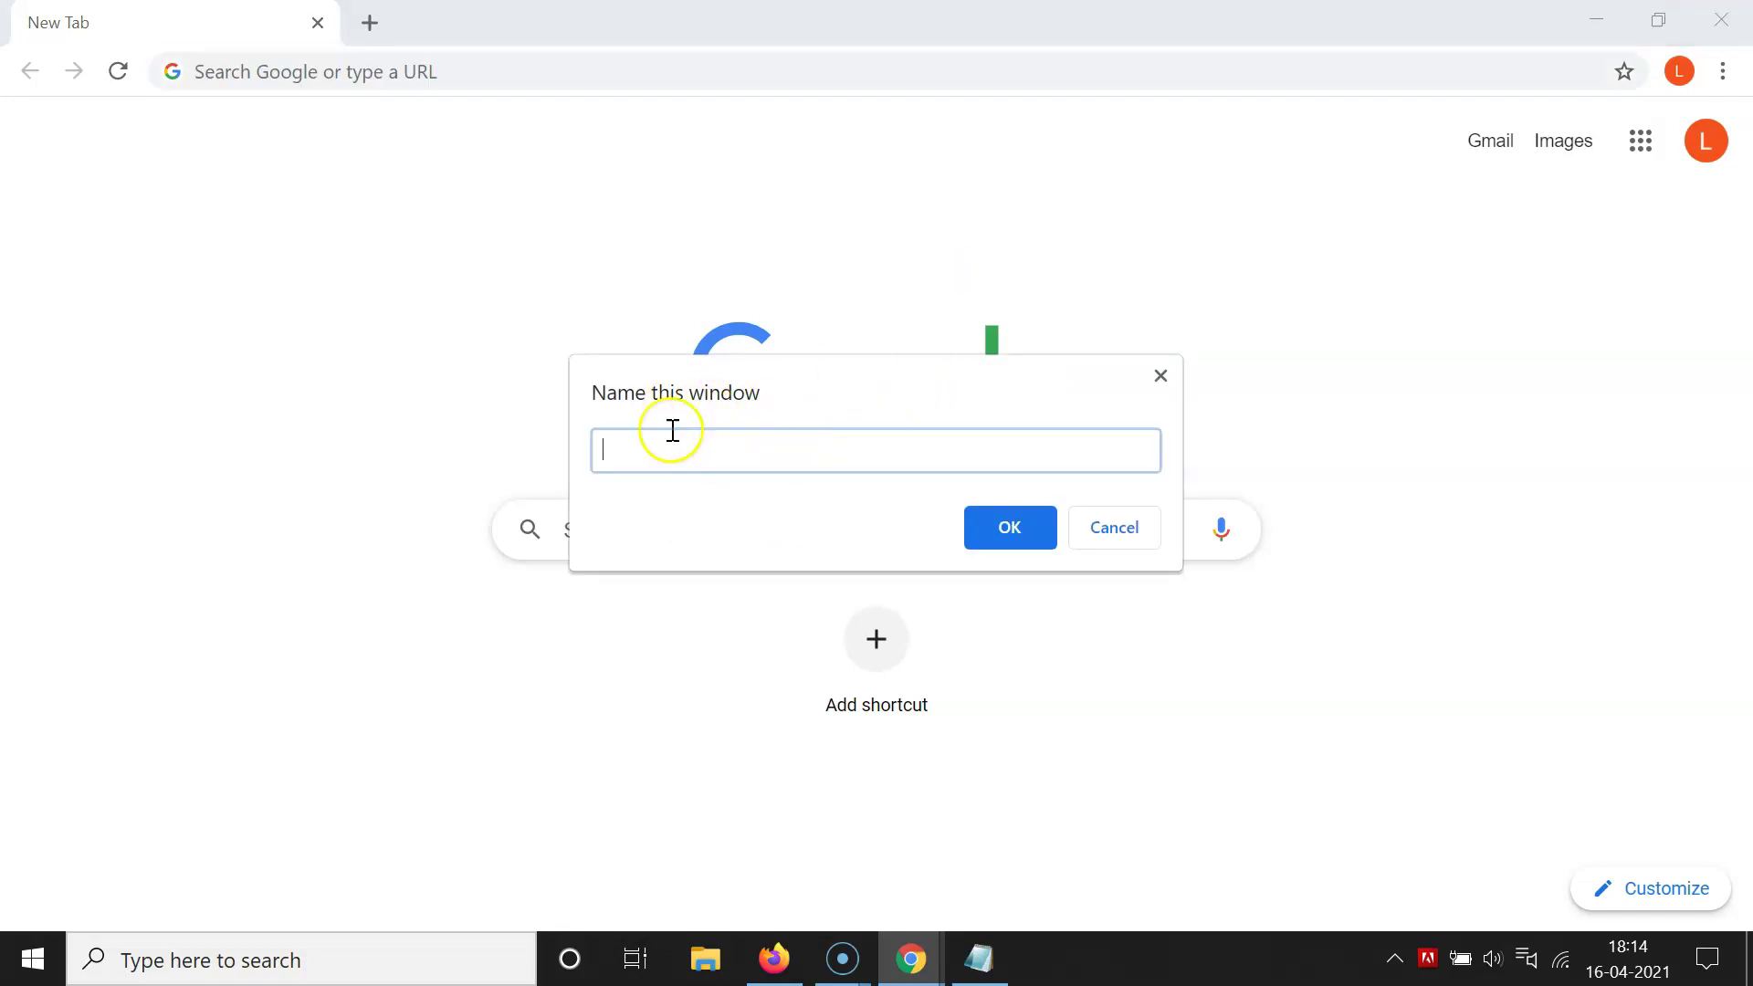
pyautogui.click(863, 451)
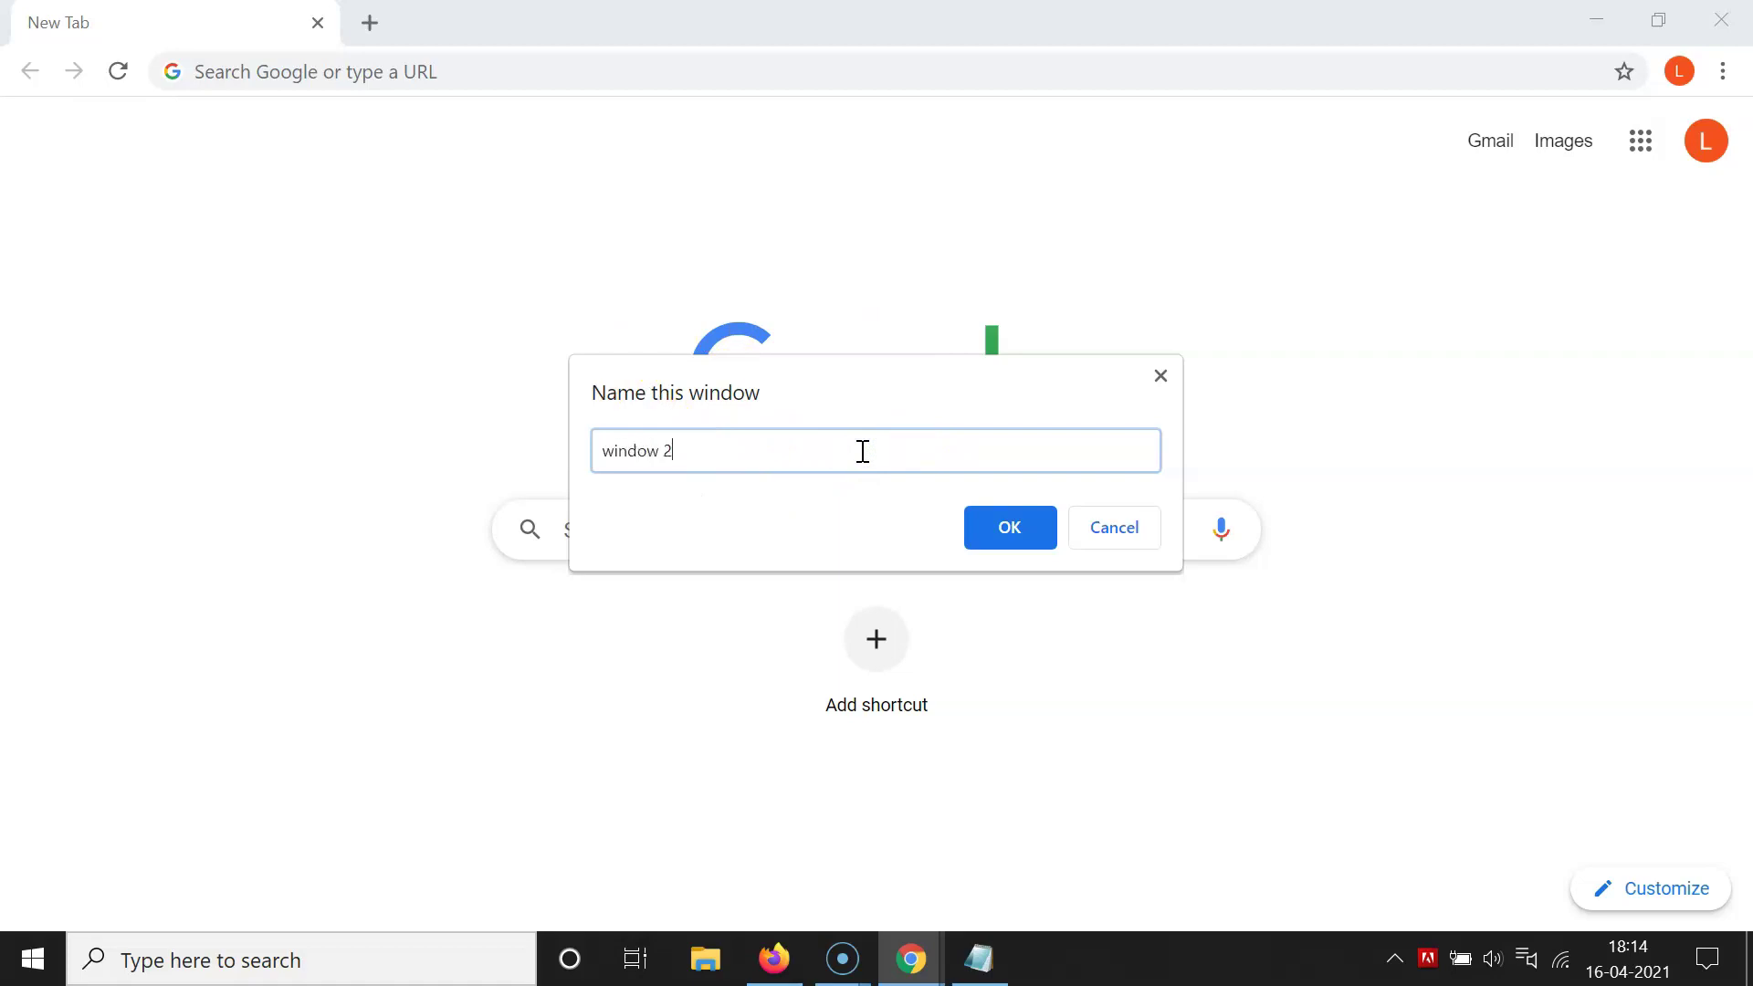
pyautogui.click(1024, 532)
pyautogui.click(1010, 530)
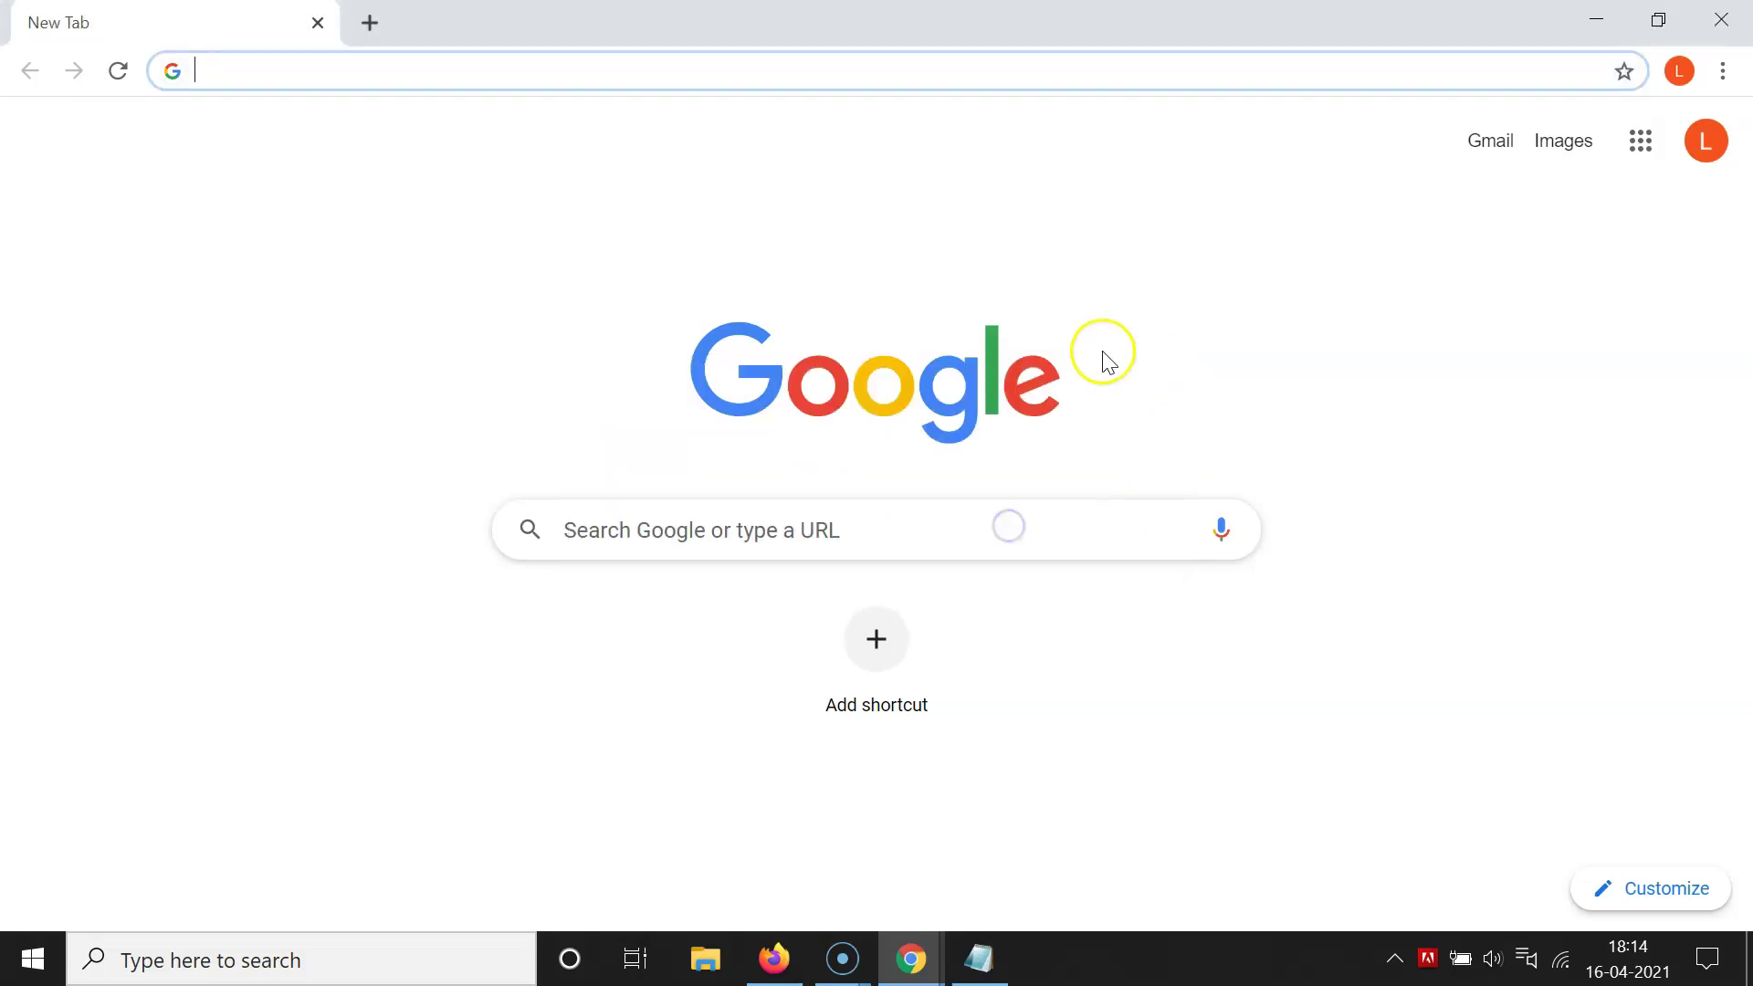
pyautogui.moveTo(908, 957)
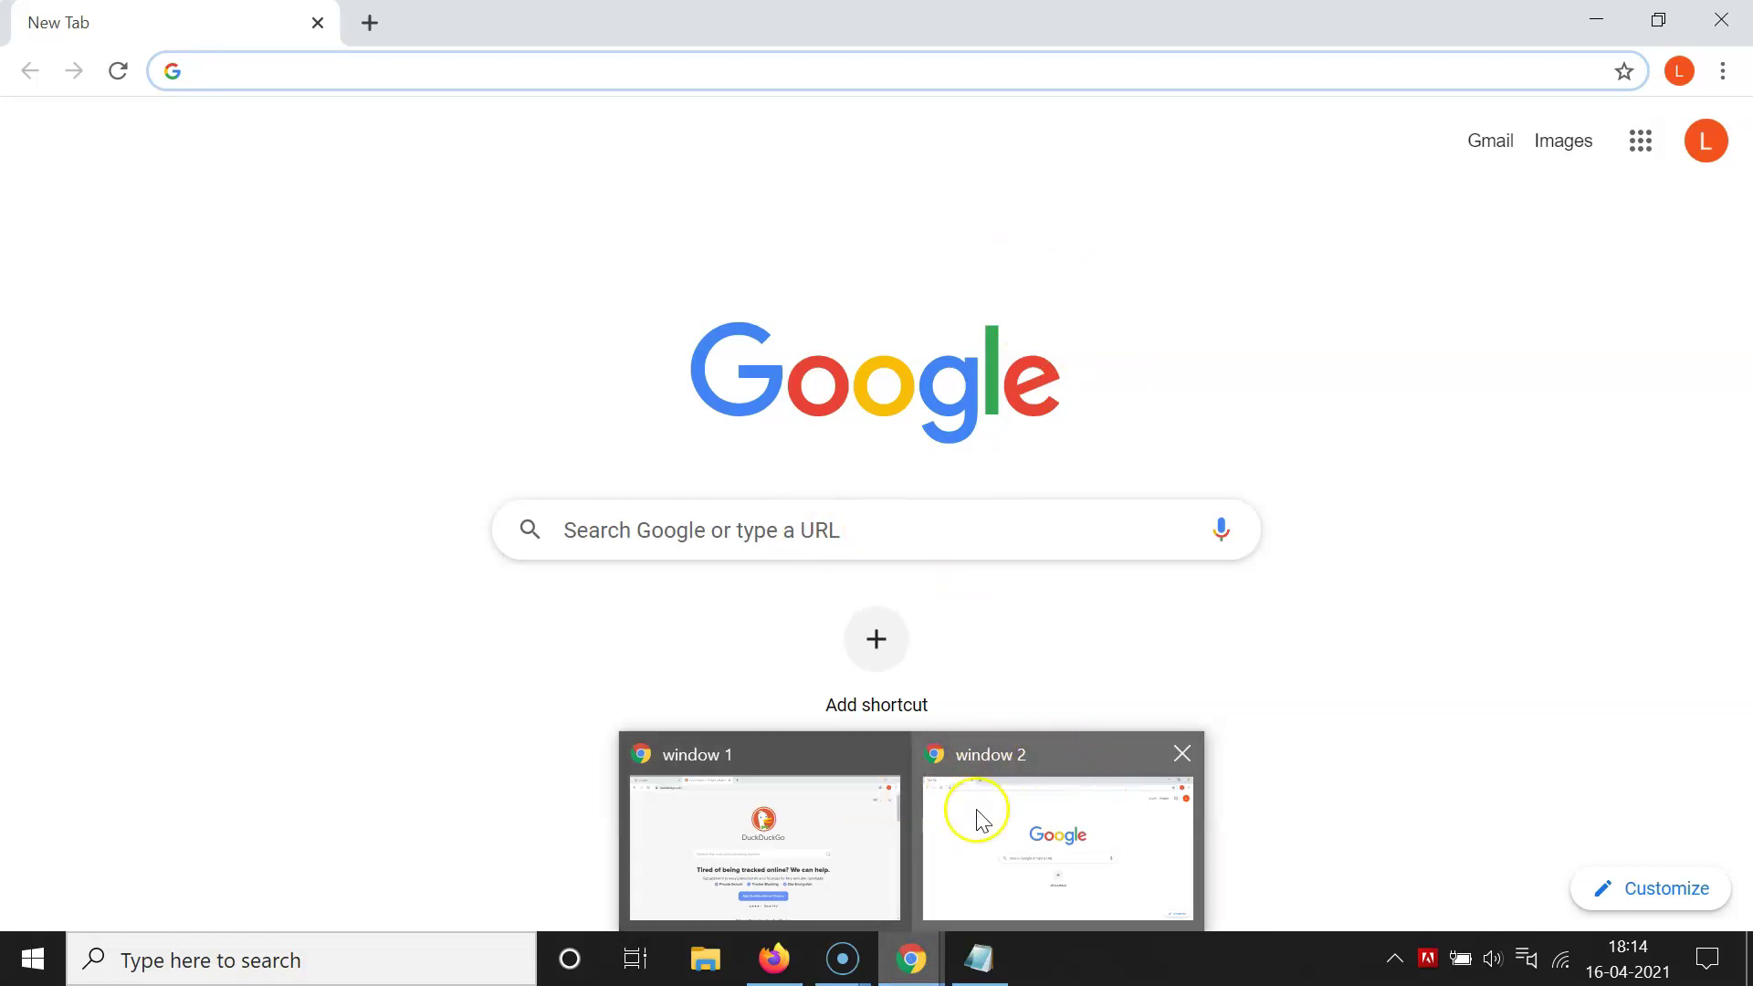
pyautogui.click(1185, 630)
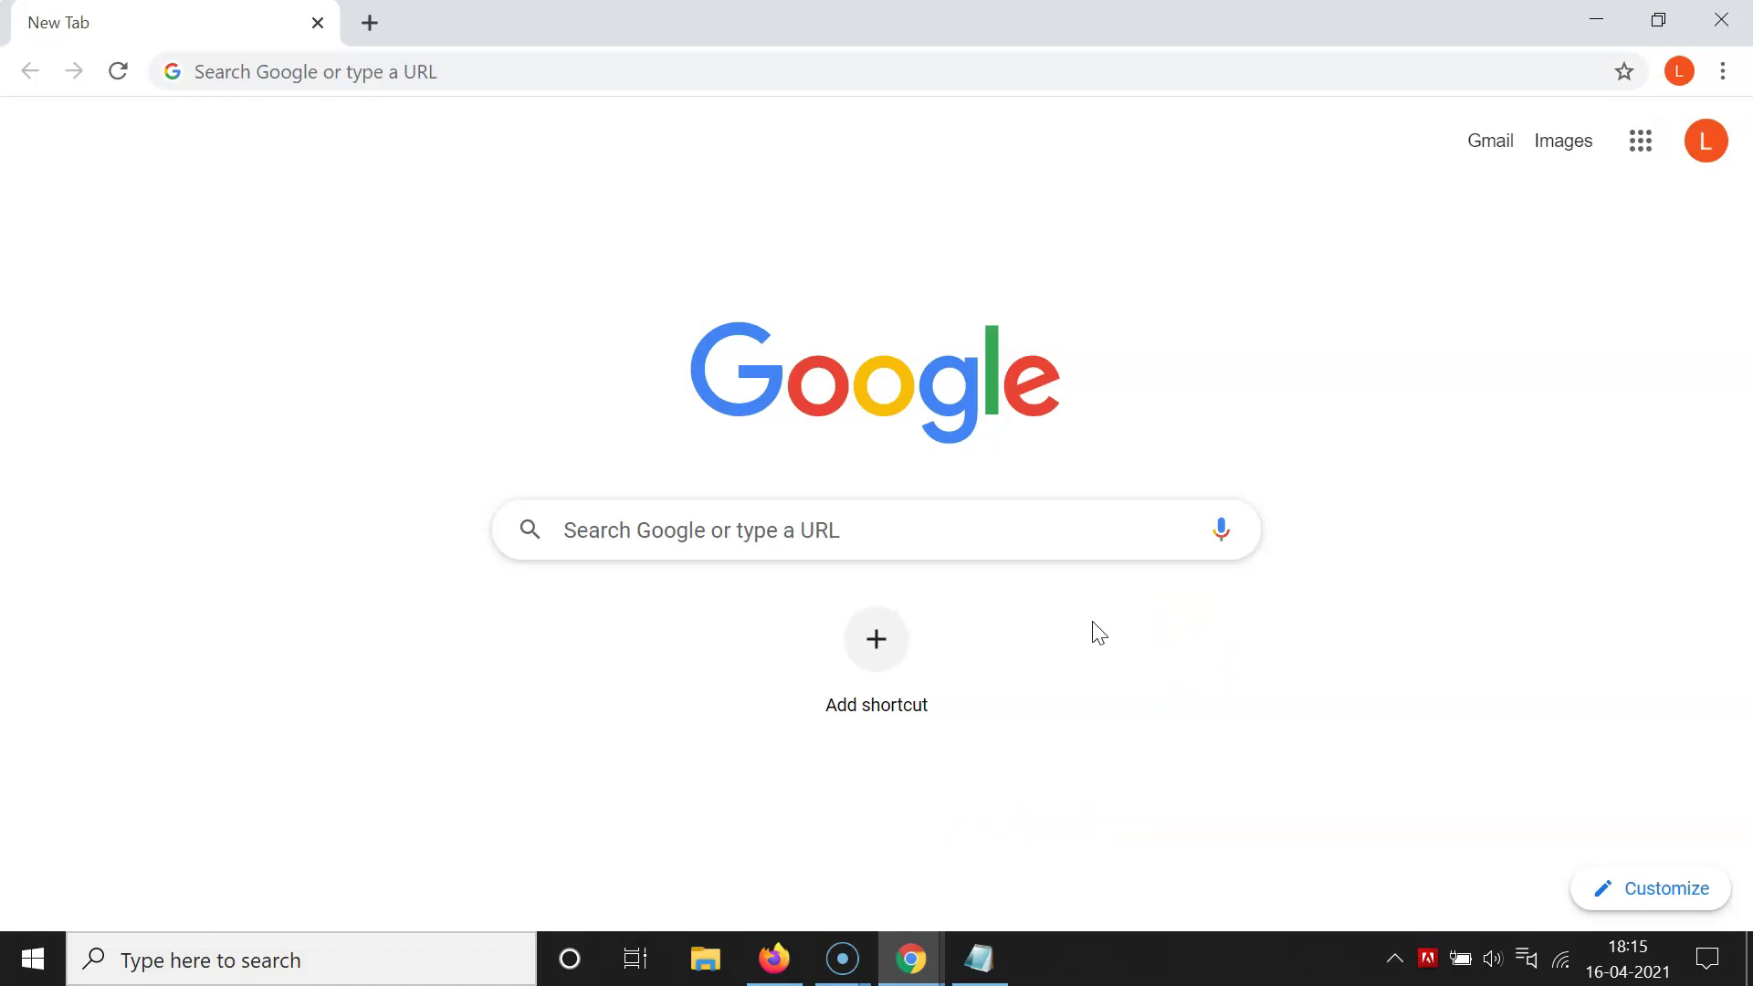
pyautogui.hotkey('alt', 'Tab')
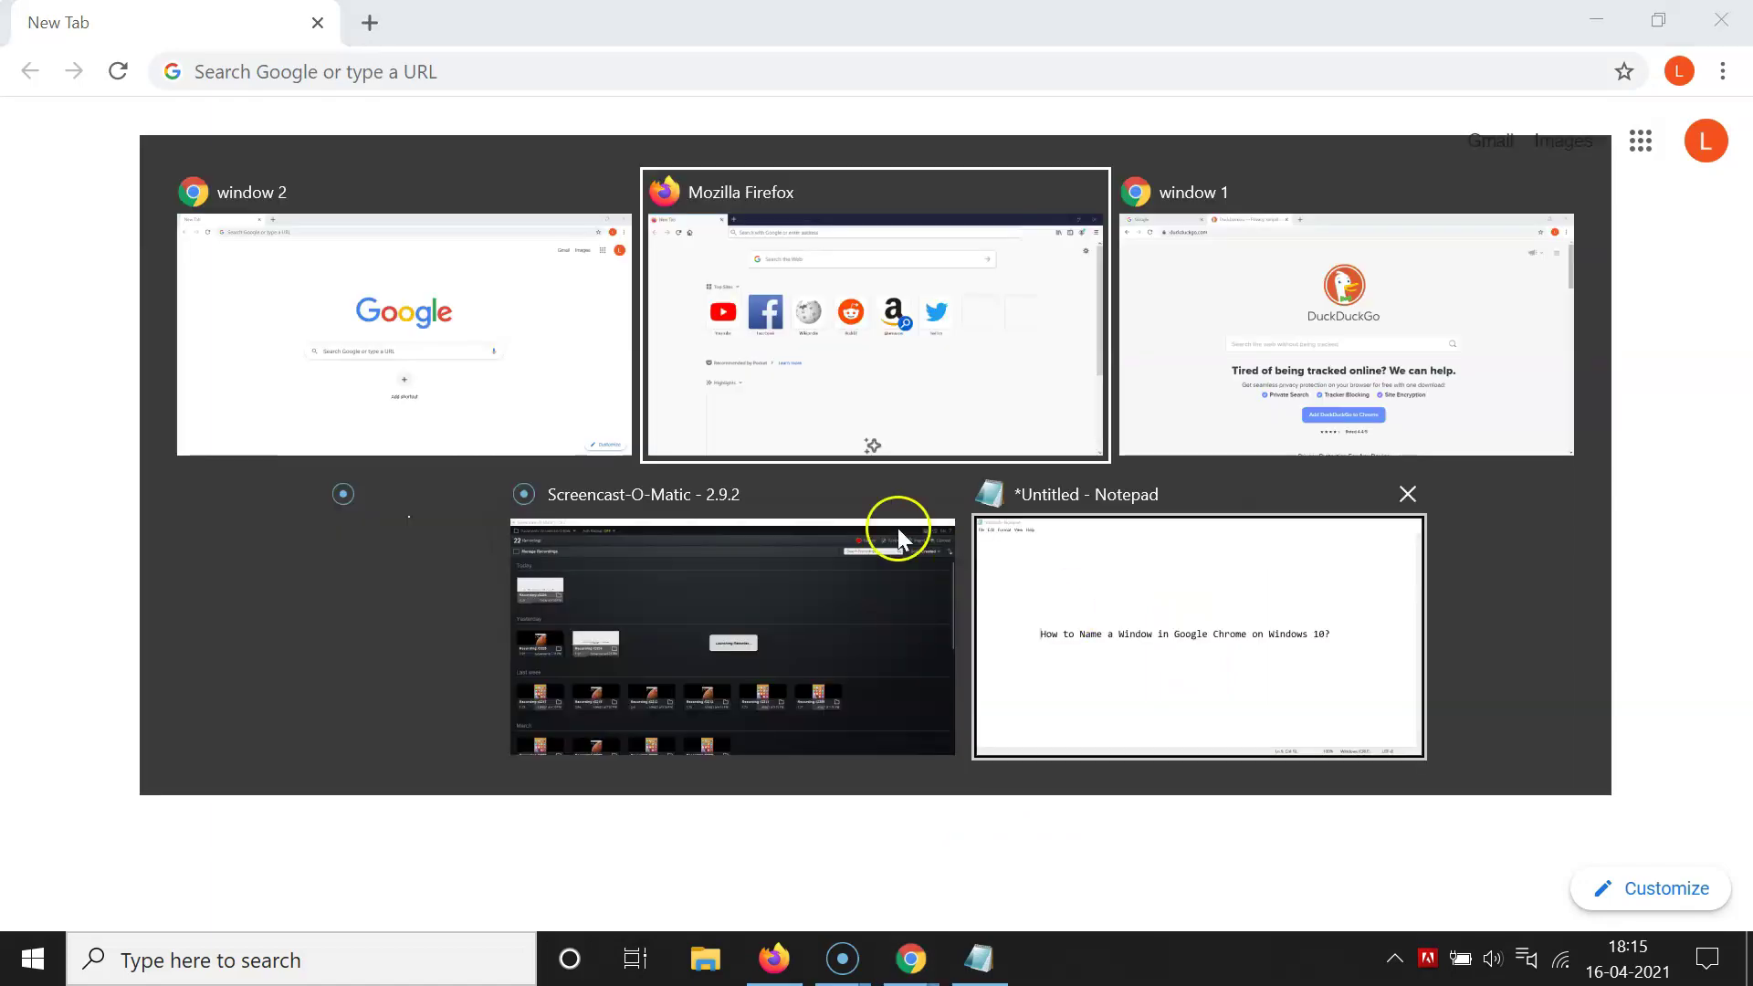
pyautogui.hotkey('alt', 'Tab')
pyautogui.hotkey('alt', 'Tab')
pyautogui.hotkey('alt', 'Tab')
pyautogui.hotkey('alt', 'Tab')
pyautogui.hotkey('alt', 'Tab')
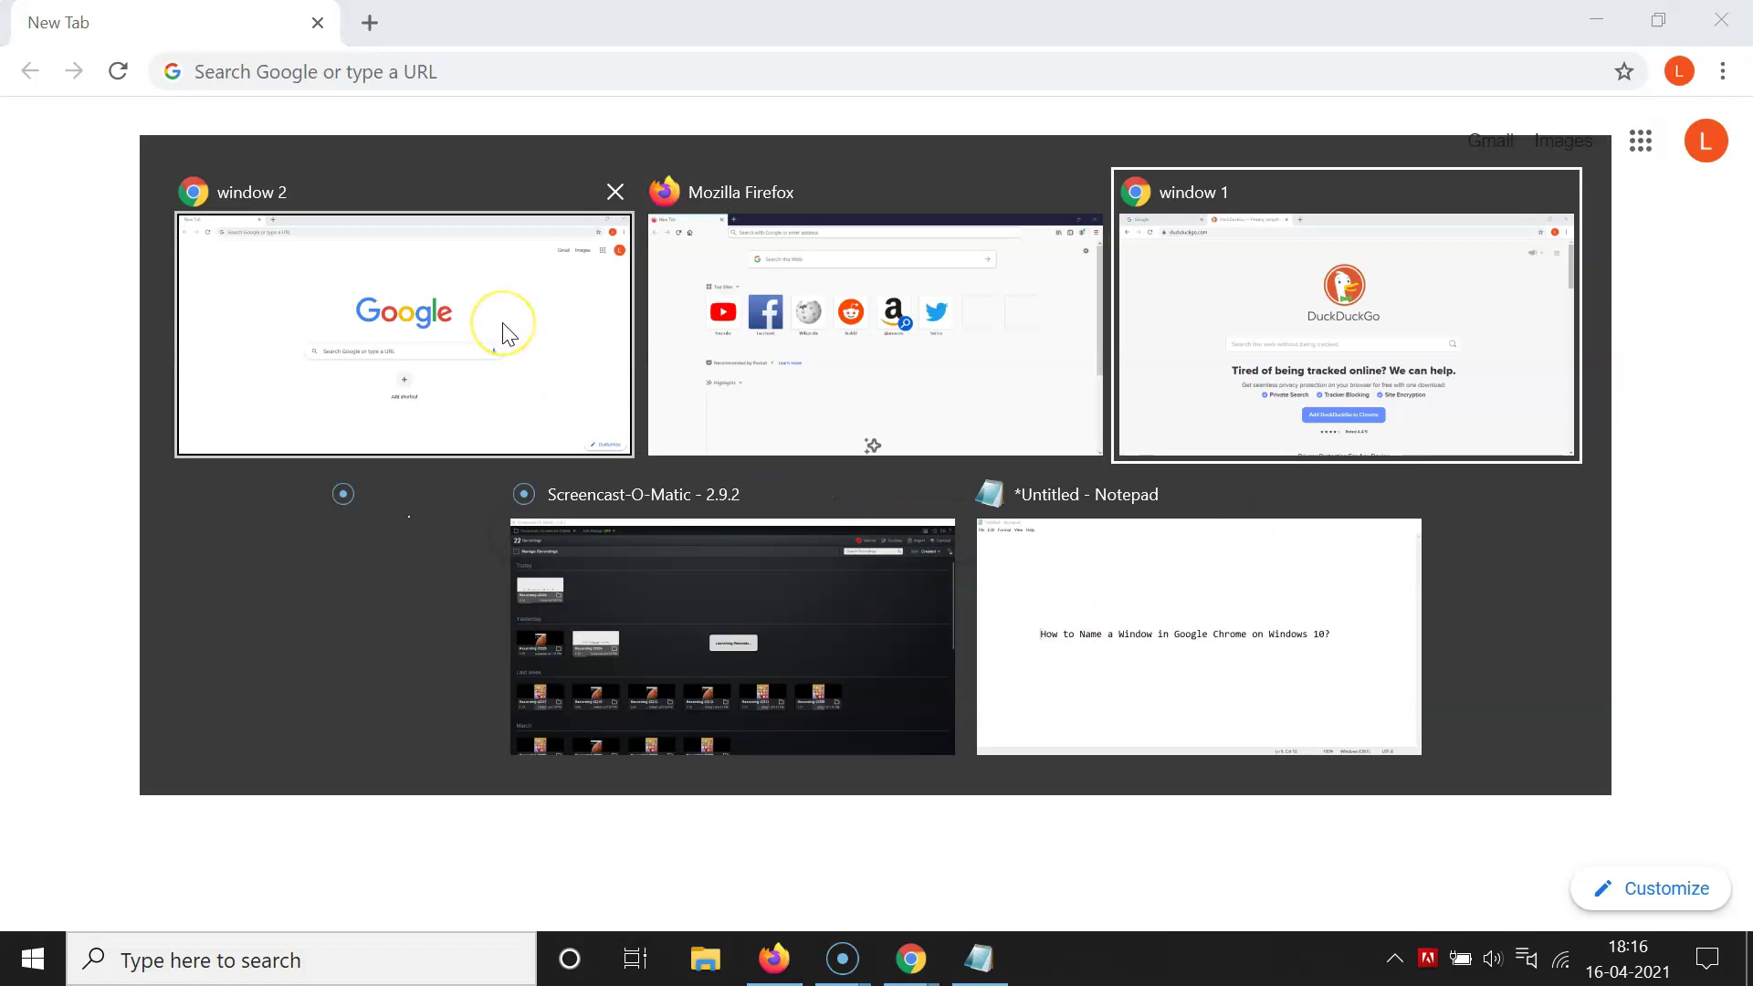
pyautogui.click(490, 229)
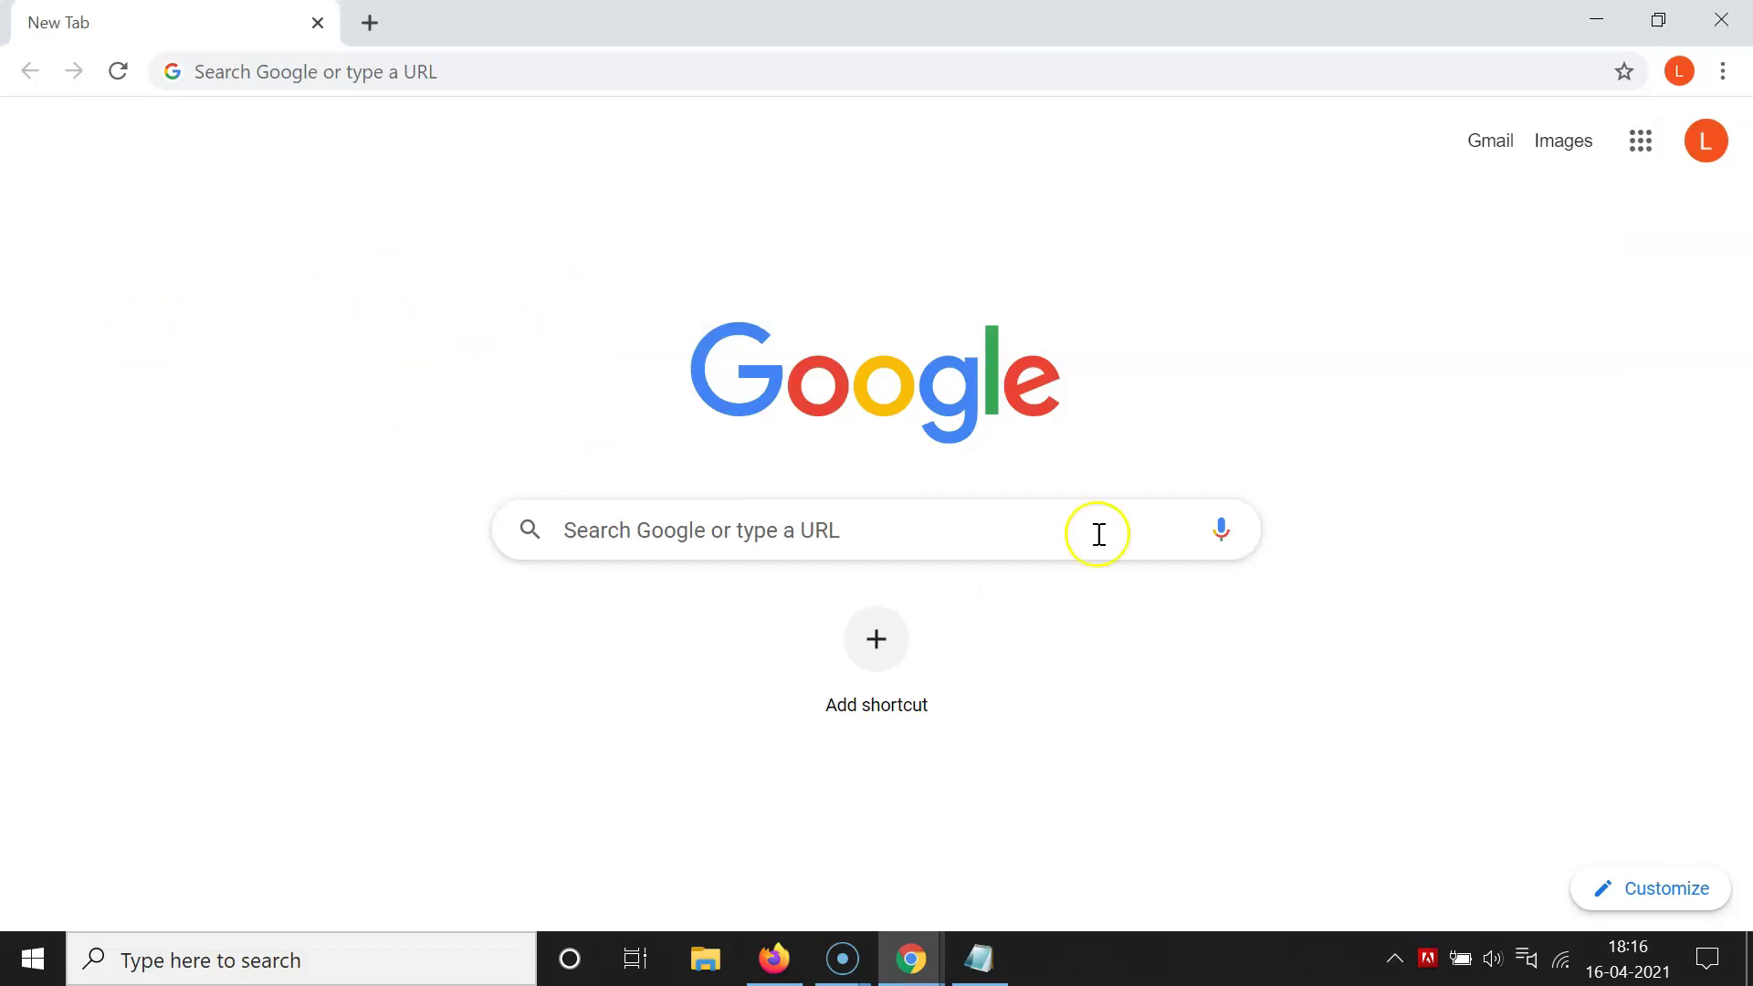
# Bring the Notepad note on naming Chrome windows back to the front.
pyautogui.click(1000, 963)
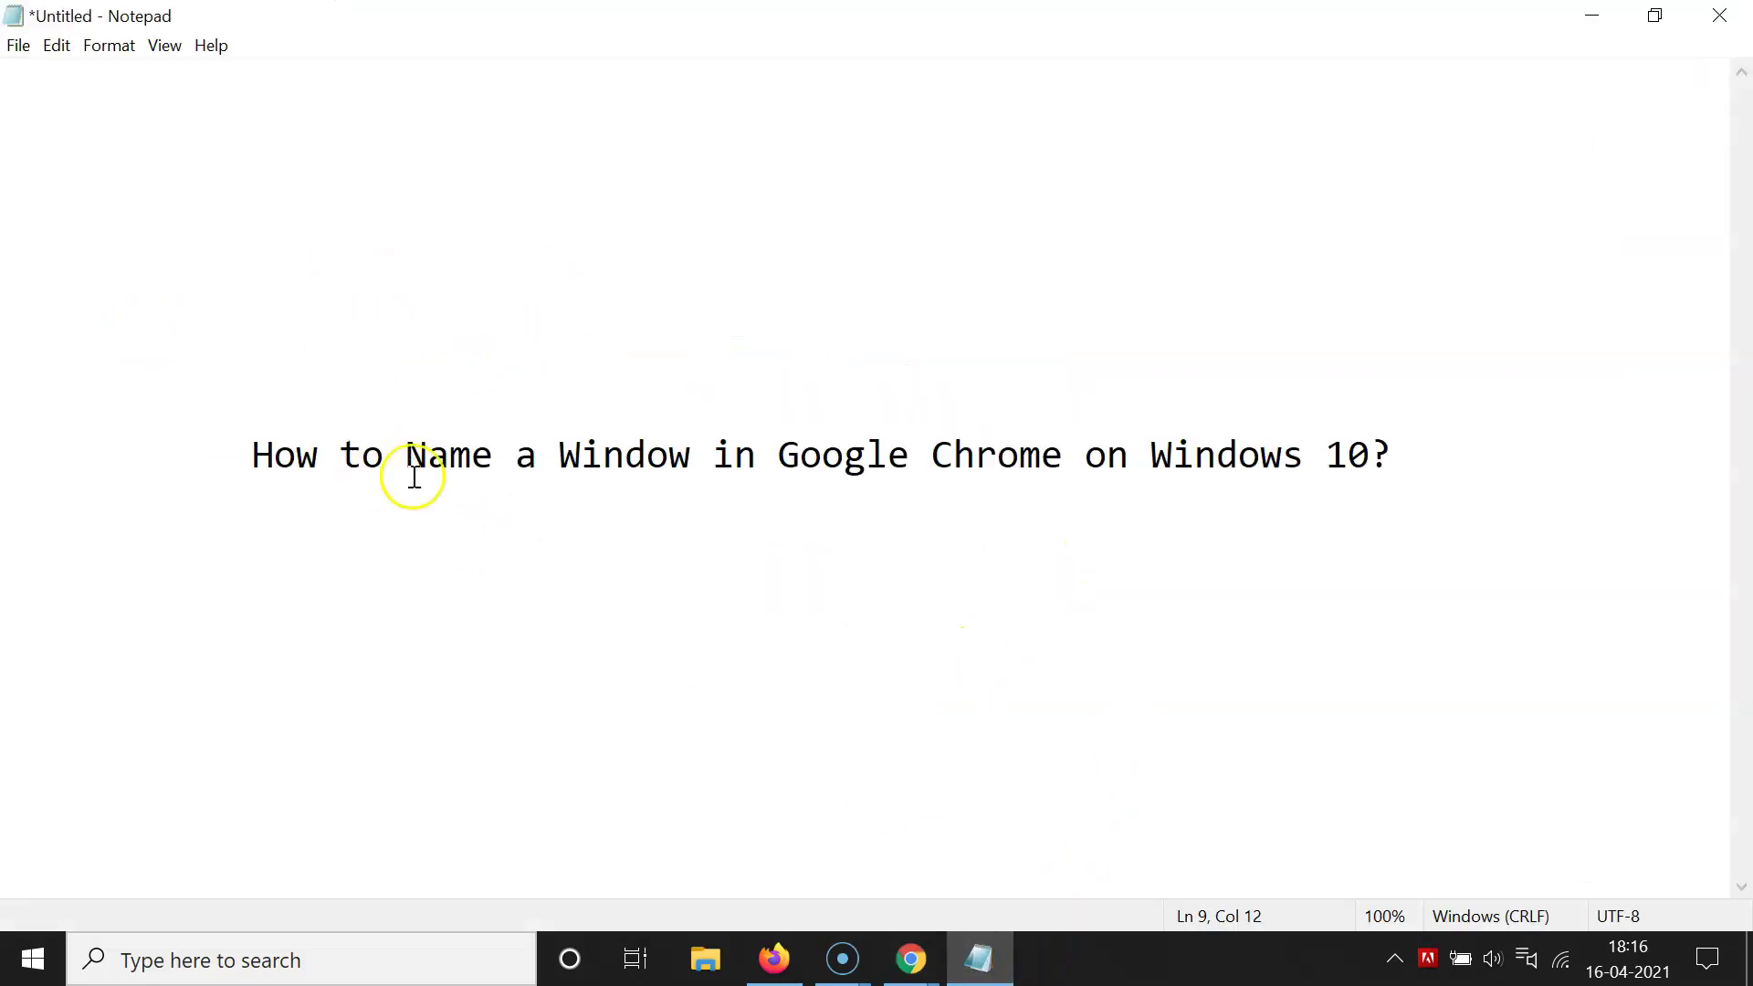